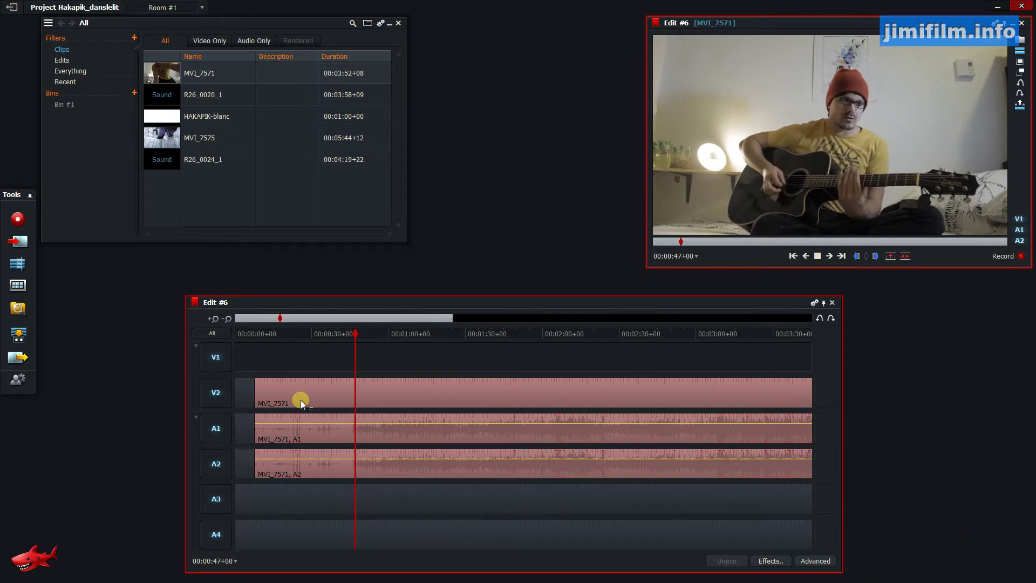
# - Play and scrub through the MVI_7571 clip to examine where the song starts and ends
pyautogui.press('space')
pyautogui.moveTo(354, 331); pyautogui.dragTo(345, 335)
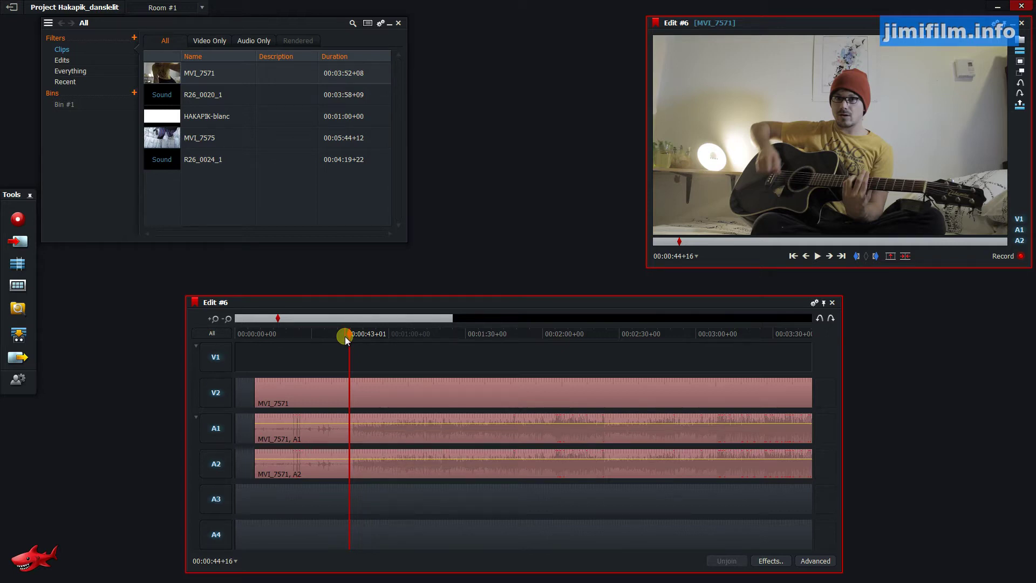
pyautogui.moveTo(351, 335); pyautogui.dragTo(37, 352)
pyautogui.moveTo(215, 351); pyautogui.dragTo(260, 377)
pyautogui.press('space')
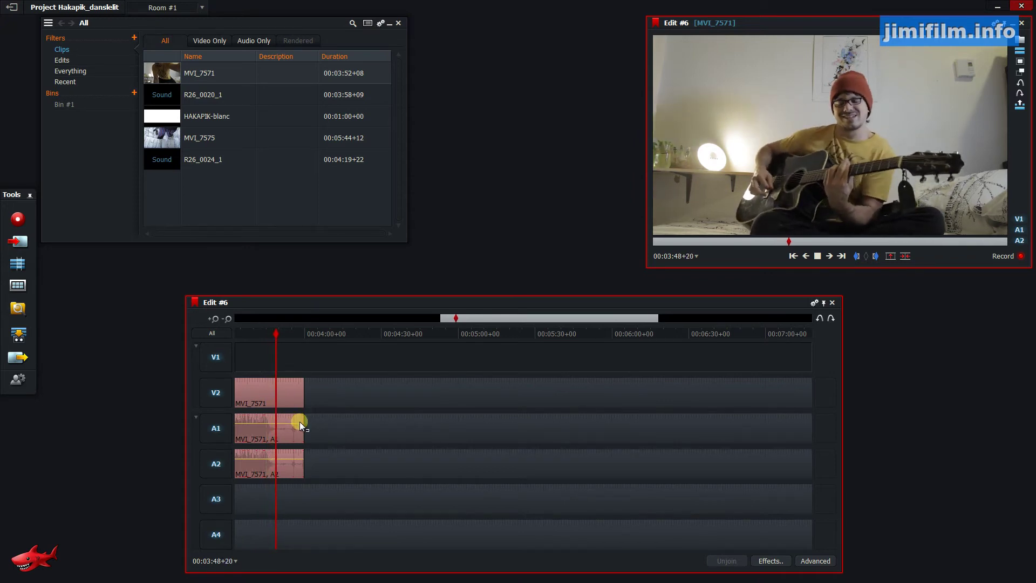
pyautogui.press('space')
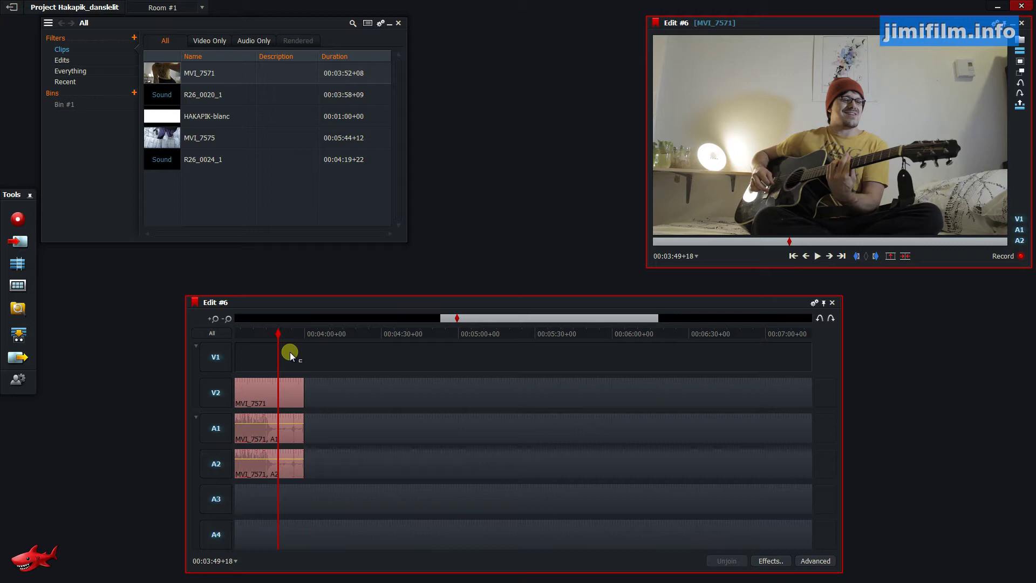
pyautogui.scroll(3, 313, 410)
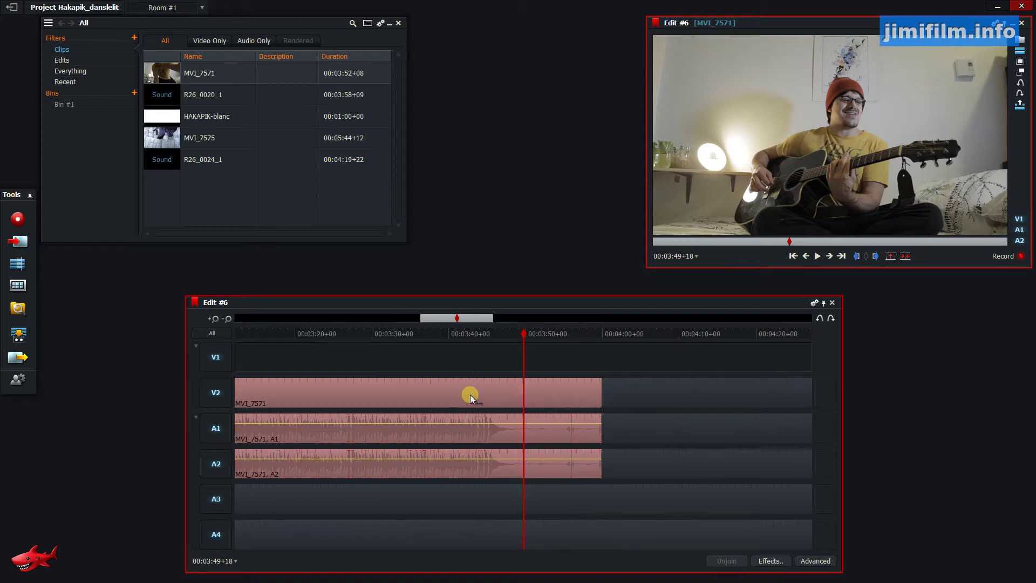
# - Trim the end of the MVI_7571 clip to 00:03:50+00 on the video and both audio tracks
pyautogui.click(600, 398)
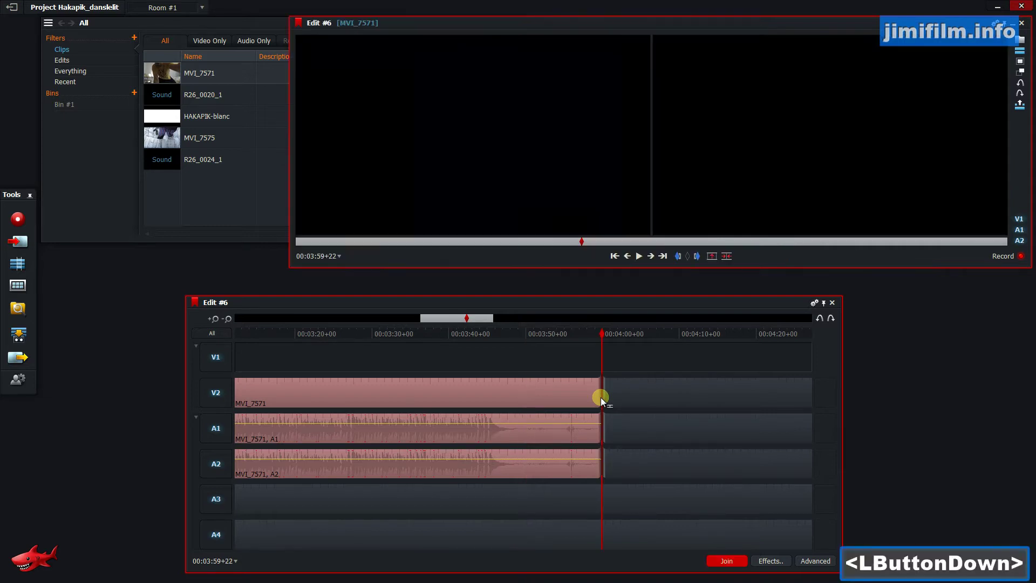
pyautogui.click(600, 397)
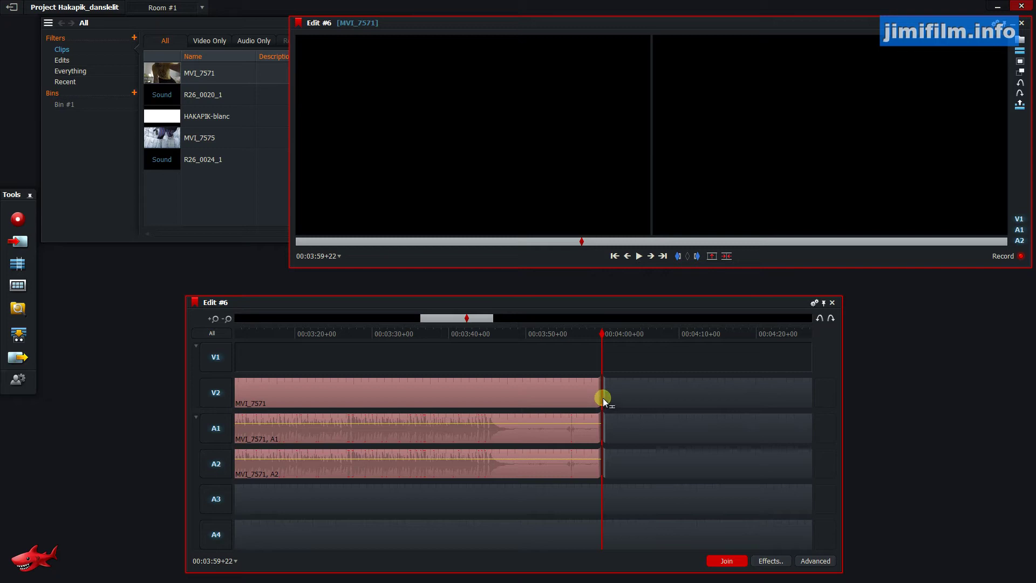
pyautogui.moveTo(603, 400); pyautogui.dragTo(603, 400)
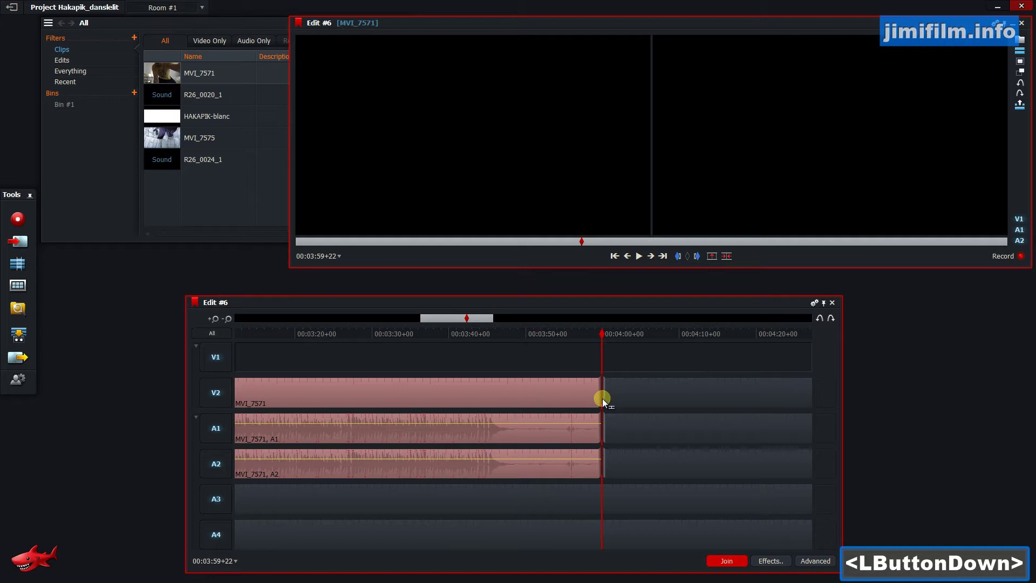
pyautogui.moveTo(603, 400); pyautogui.dragTo(523, 403)
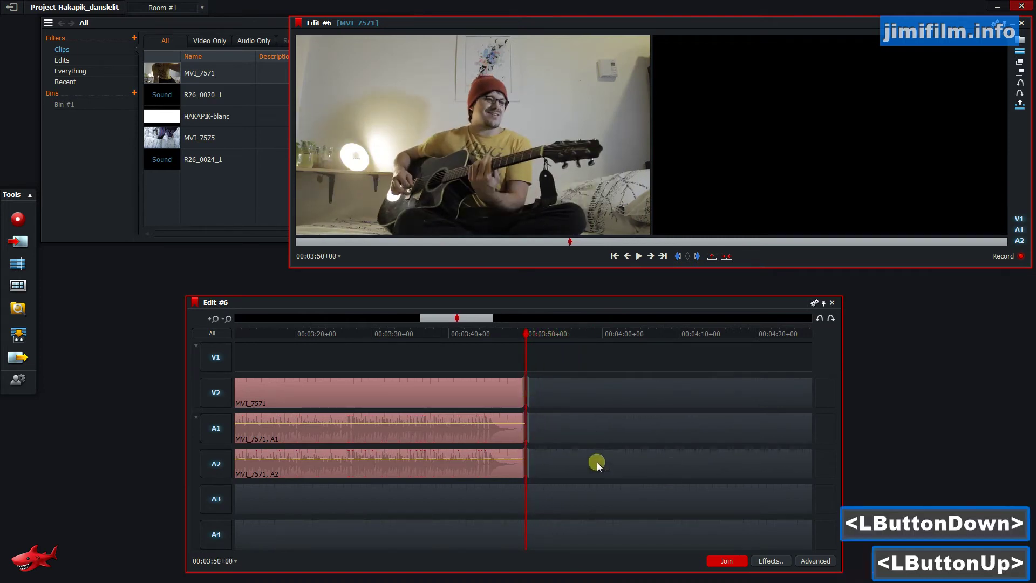
pyautogui.click(736, 562)
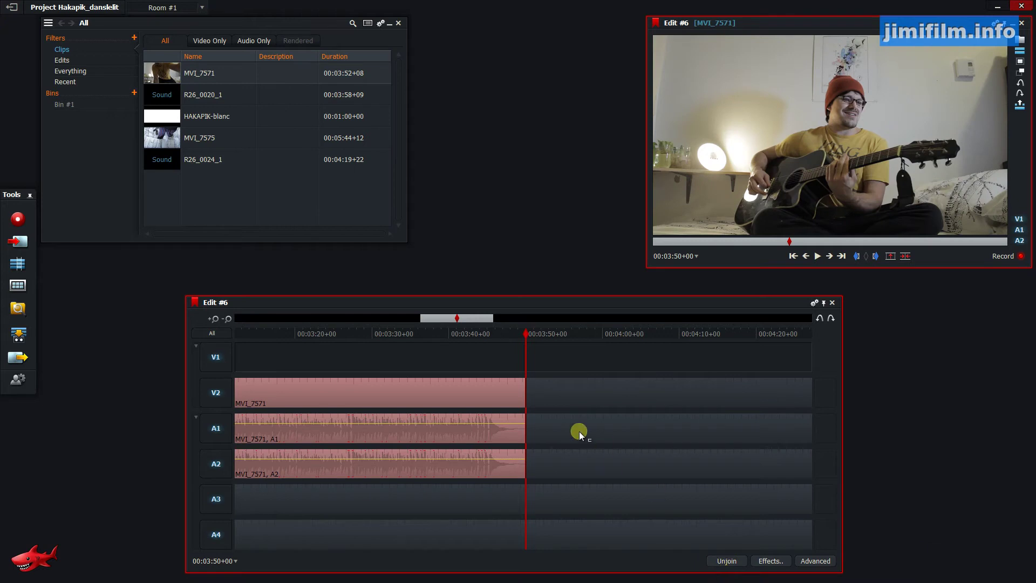
# - Review playback around the trimmed clip ending and undo the trim
pyautogui.click(520, 334)
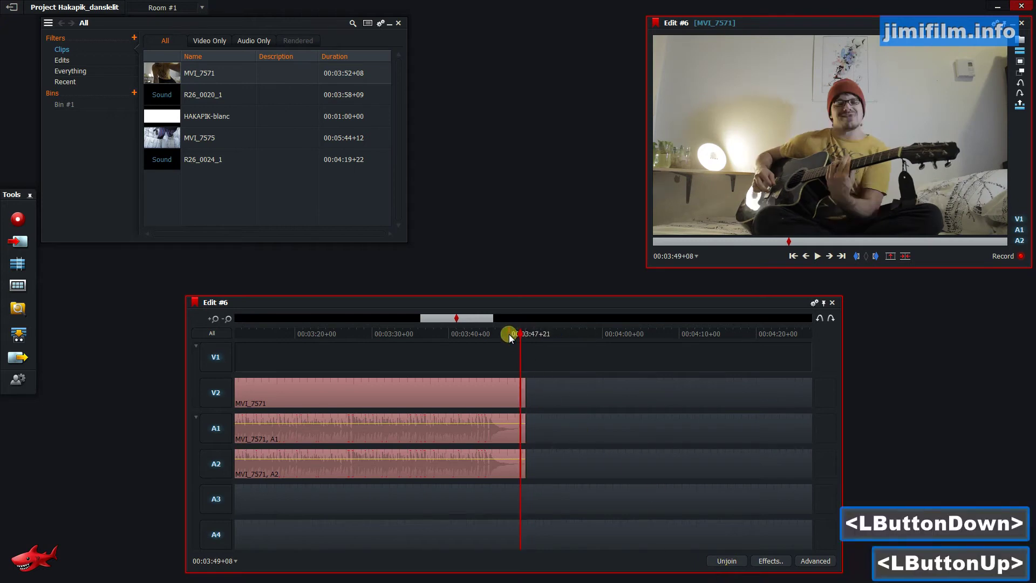
pyautogui.press('space')
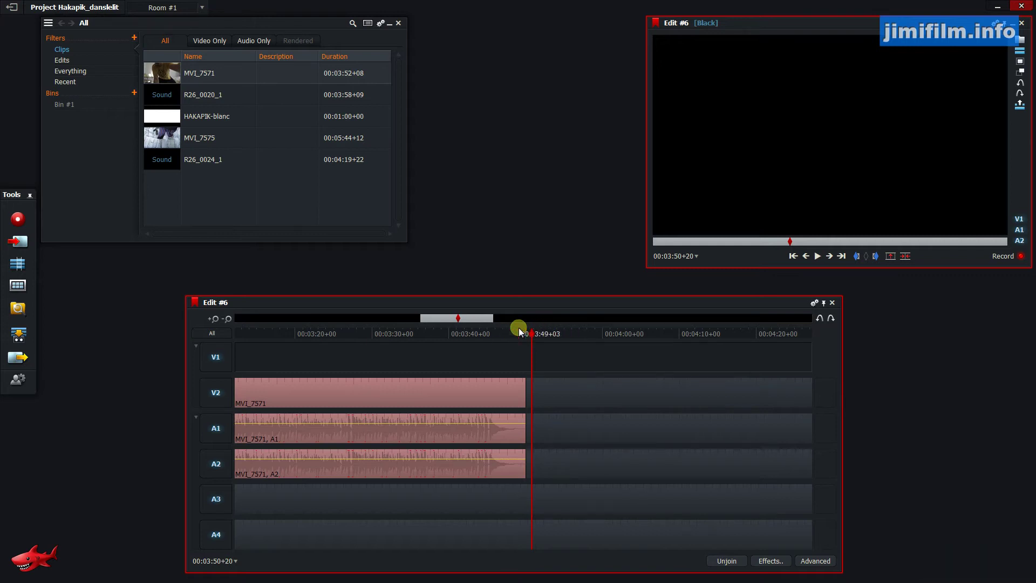
pyautogui.hotkey('ctrl', 'z')
# - Split the clip at 00:03:50+08 and remove the leftover end section from the timeline
pyautogui.moveTo(524, 334); pyautogui.dragTo(528, 344)
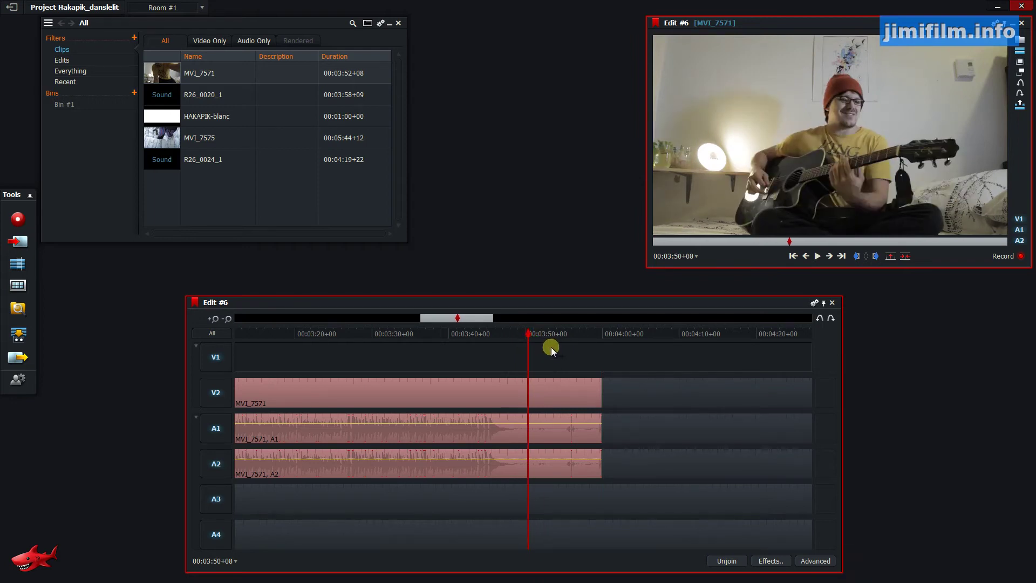
pyautogui.press('c')
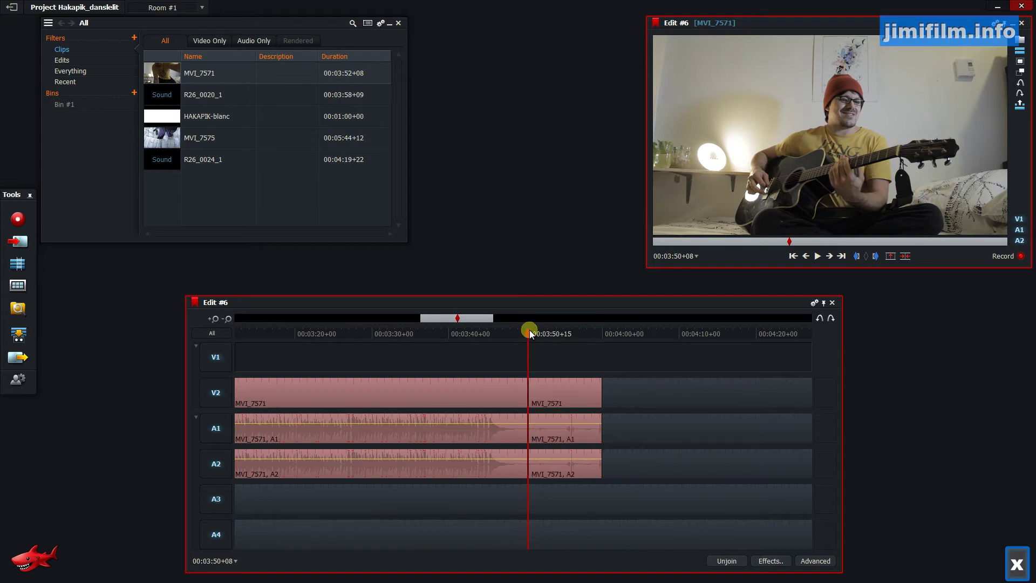
pyautogui.click(536, 333)
pyautogui.moveTo(564, 389); pyautogui.dragTo(562, 143)
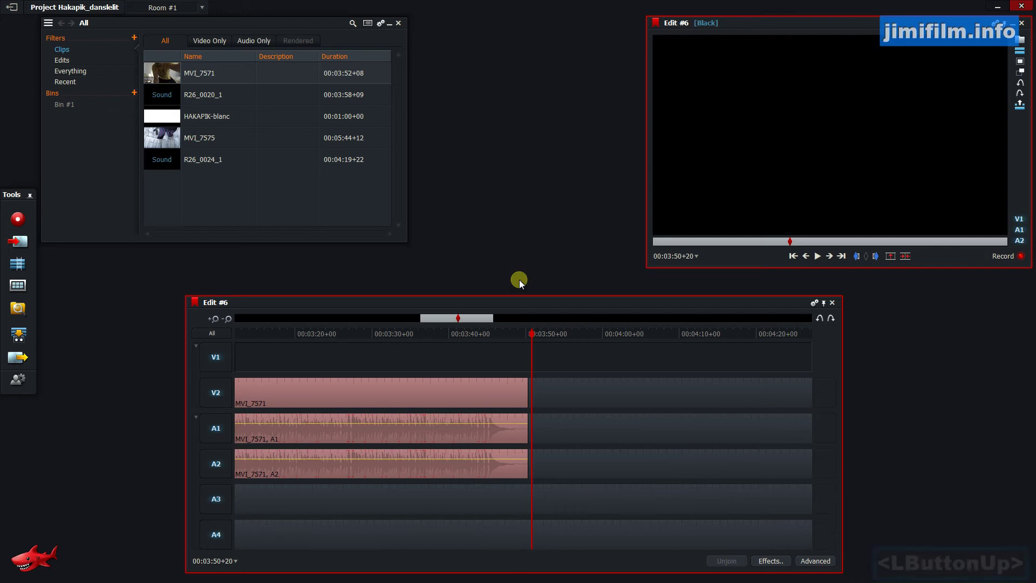
# - Restore the removed end section, and repeat and undo its removal from the timeline once more
pyautogui.hotkey('ctrl', 'z')
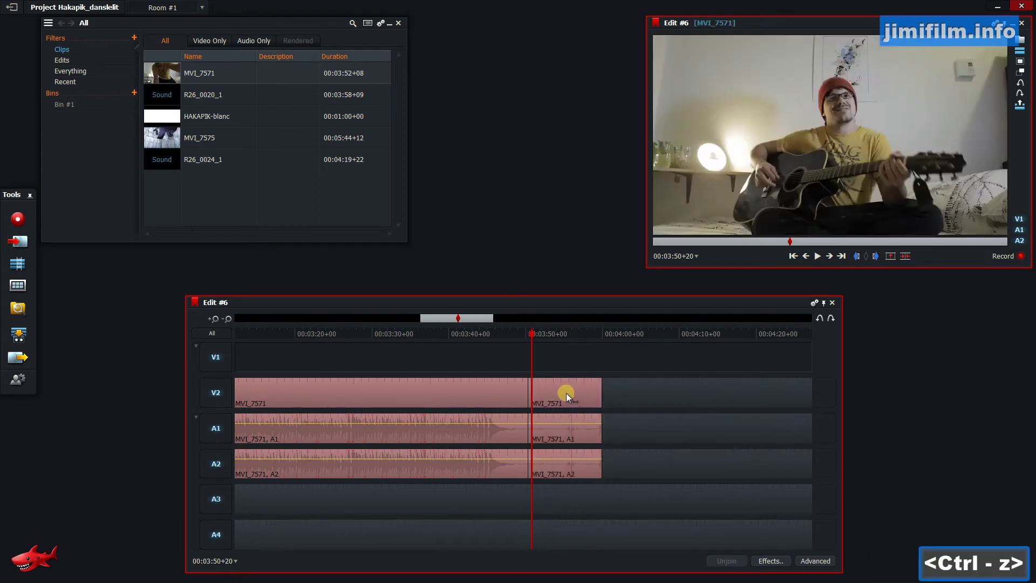
pyautogui.moveTo(565, 393); pyautogui.dragTo(540, 200)
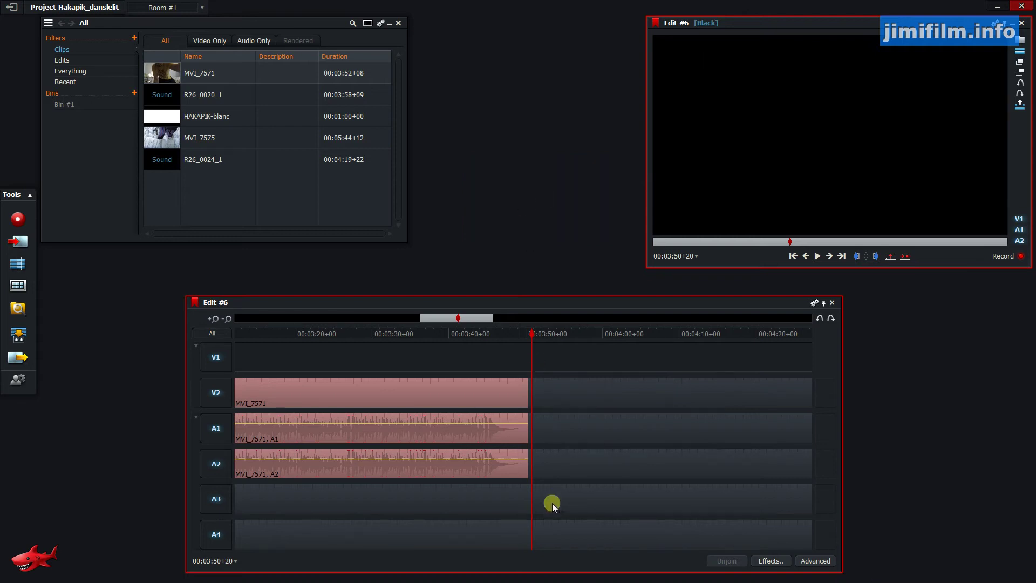
pyautogui.hotkey('ctrl', 'z')
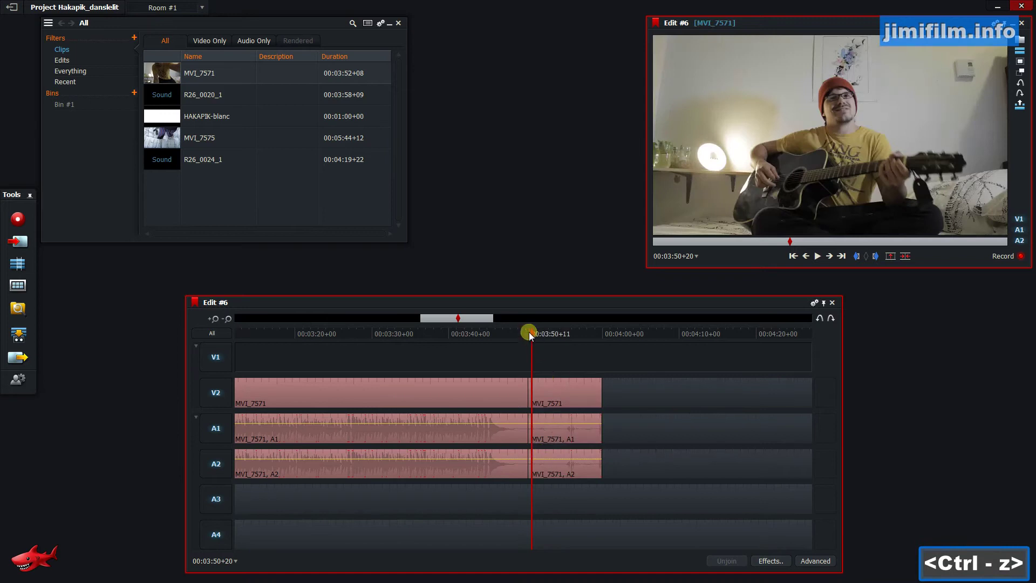
# - Cut the clip at 00:03:49+20 and try deleting everything after that point, undoing the deletion
pyautogui.moveTo(530, 332); pyautogui.dragTo(524, 333)
pyautogui.press('x')
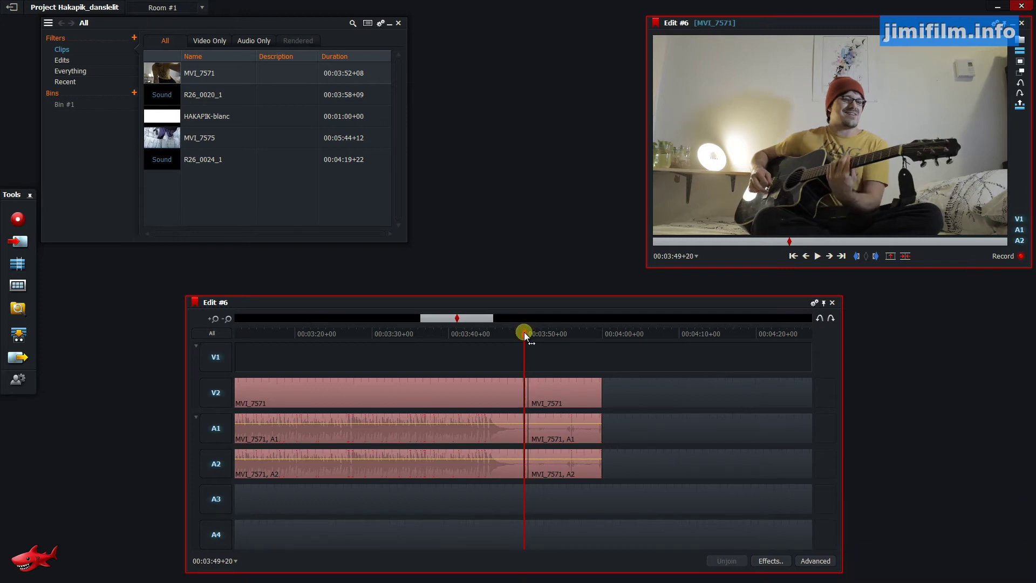
pyautogui.press('z')
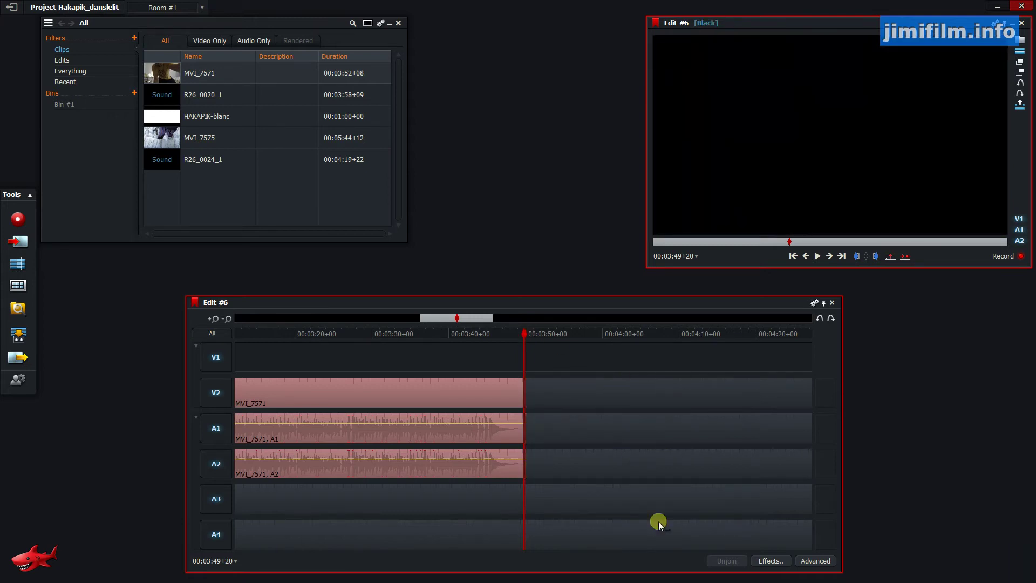
pyautogui.hotkey('ctrl', 'z')
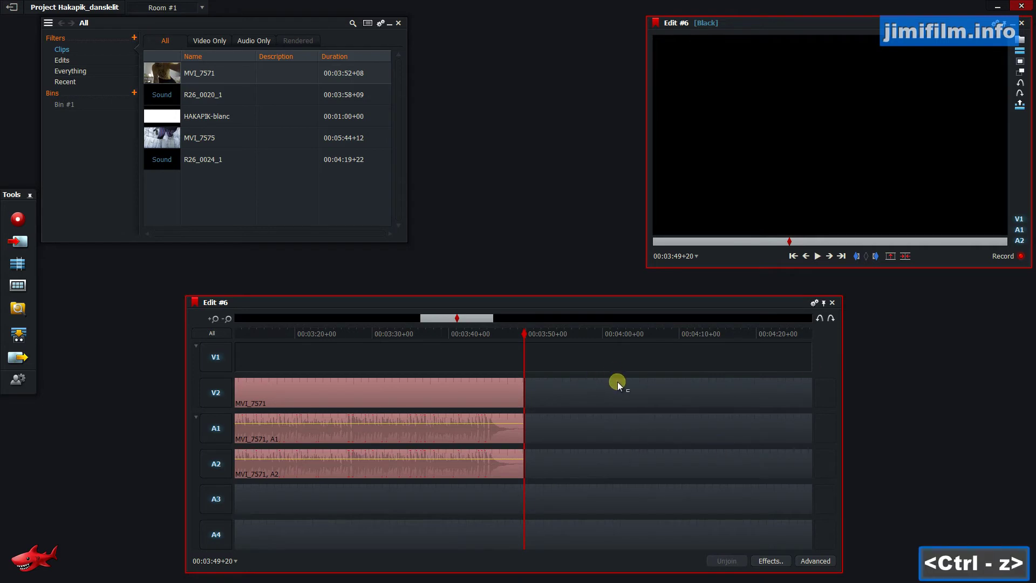
# - Delete everything after 00:03:53+20 on the timeline and undo the deletion
pyautogui.moveTo(525, 334); pyautogui.dragTo(555, 334)
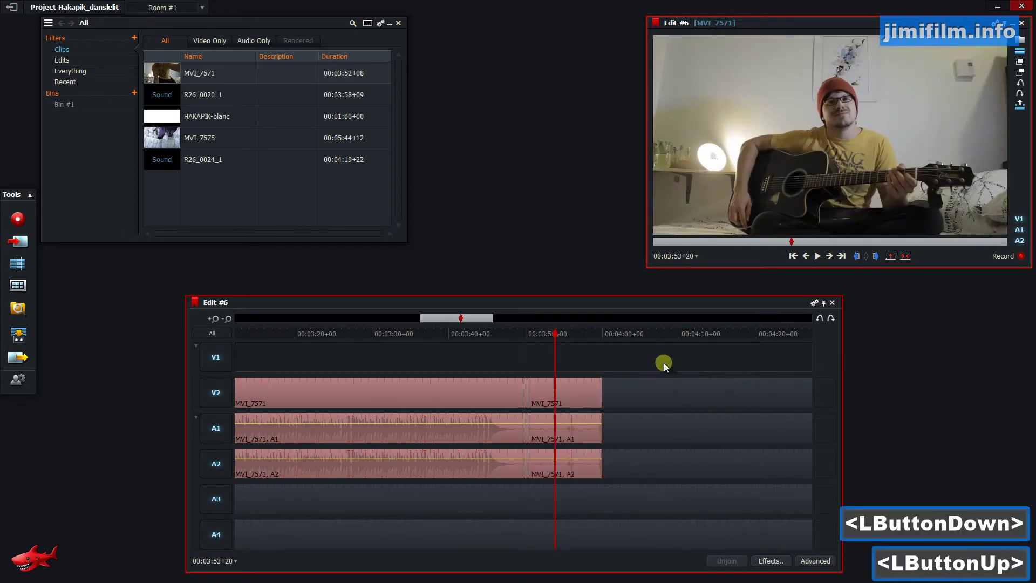
pyautogui.press('Delete')
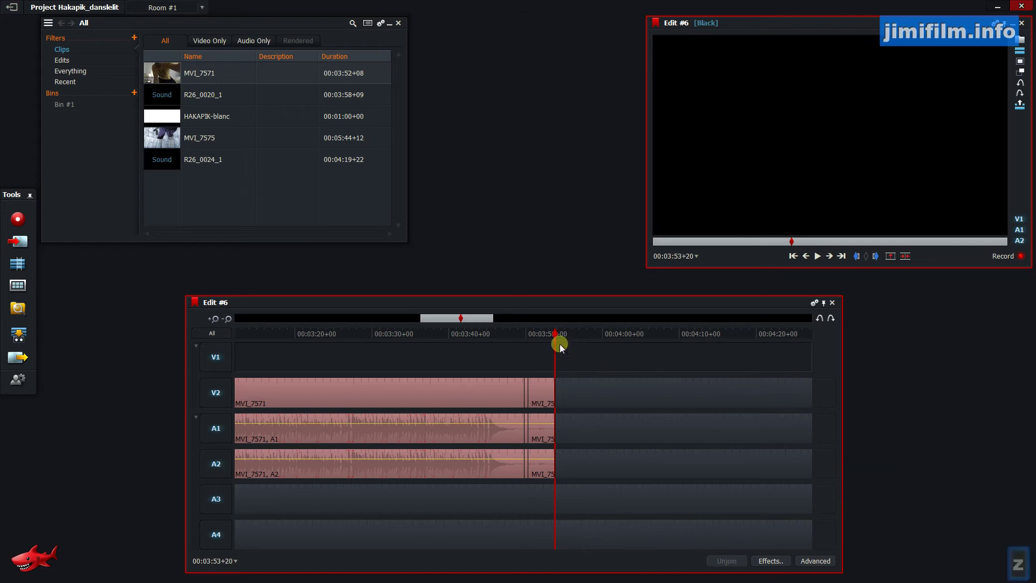
pyautogui.hotkey('ctrl', 'z')
# - Delete everything after 00:03:27+17 on the timeline and undo the deletion
pyautogui.moveTo(387, 342); pyautogui.dragTo(354, 345)
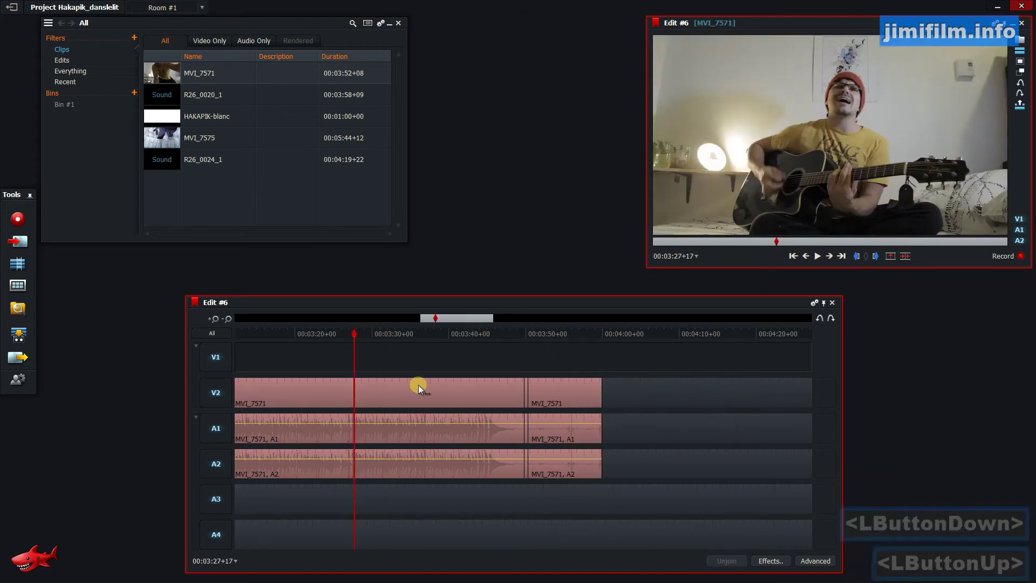
pyautogui.press('z')
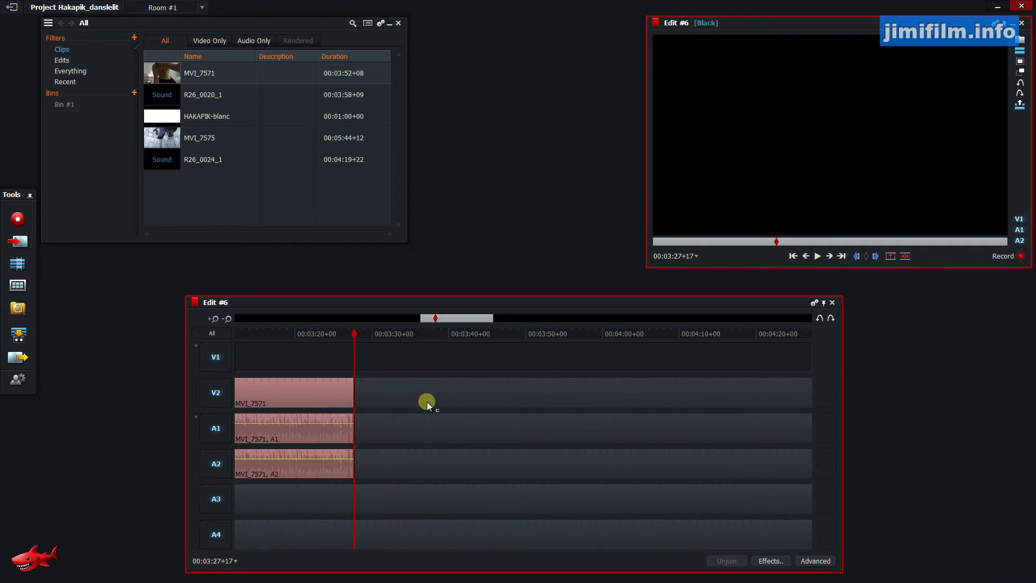
pyautogui.hotkey('ctrl', 'z')
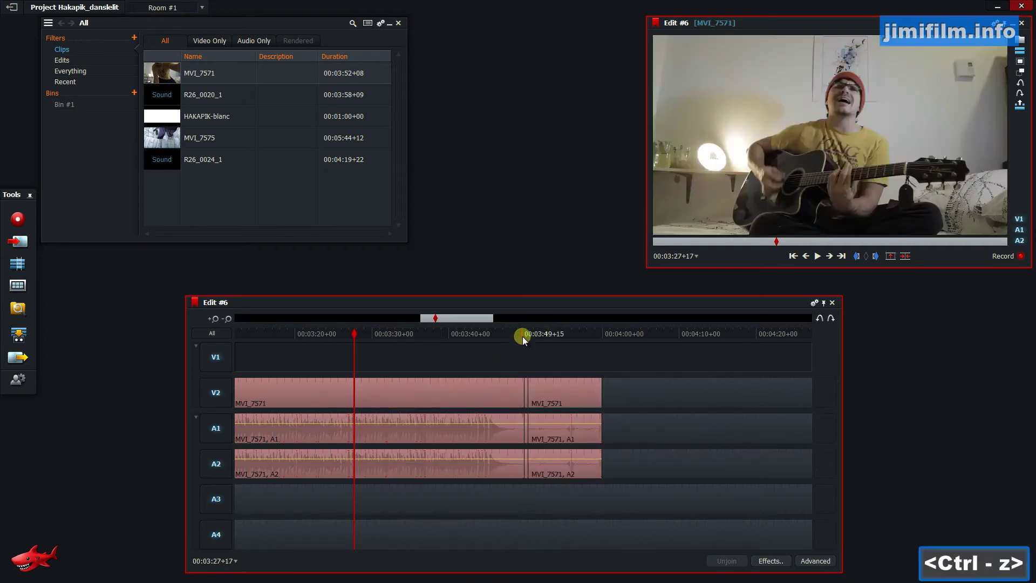
# - Undo all earlier edits back to an empty timeline
pyautogui.click(528, 335)
pyautogui.moveTo(528, 335); pyautogui.dragTo(530, 333)
pyautogui.hotkey('ctrl', 'z')
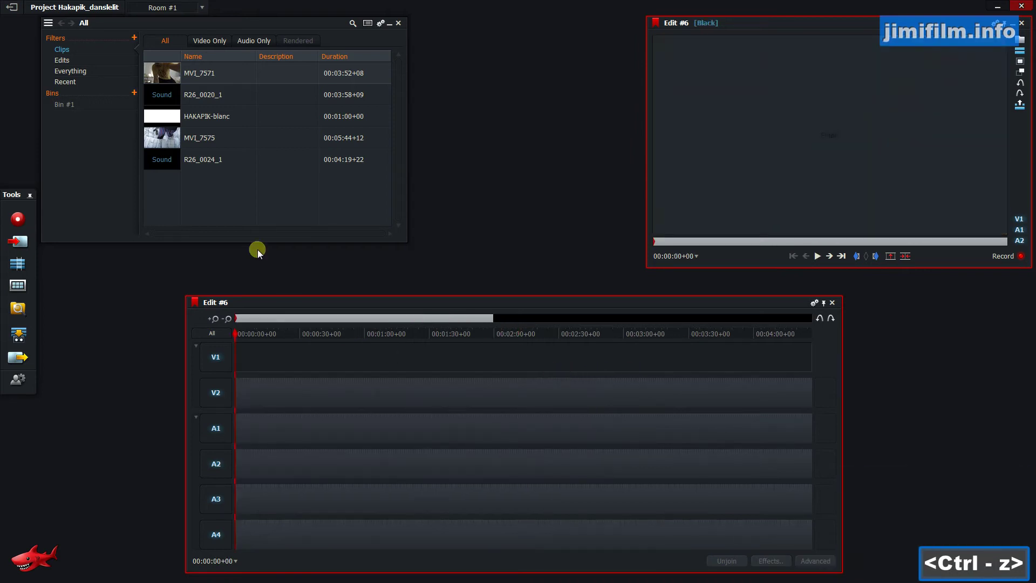
# - Place the MVI_7571 clip at the start of the timeline on V2, A1 and A2, and delete everything after 00:03:40+21
pyautogui.moveTo(171, 73); pyautogui.dragTo(246, 399)
pyautogui.moveTo(707, 336); pyautogui.dragTo(711, 333)
pyautogui.press('z')
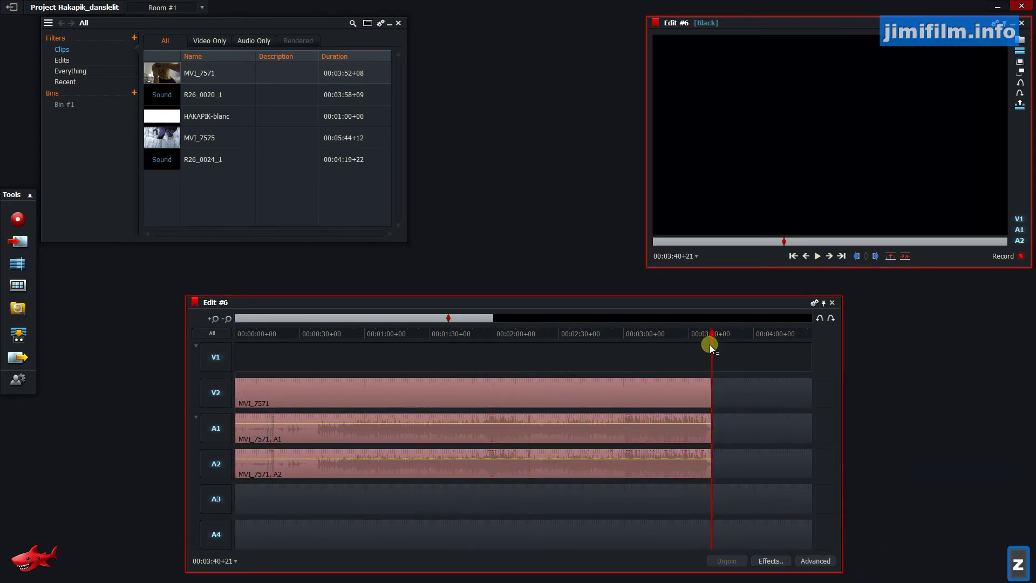
# - Find the song's start near 00:00:37+00 and try deleting everything after that point, undoing the deletion
pyautogui.moveTo(331, 332); pyautogui.dragTo(293, 328)
pyautogui.press('space')
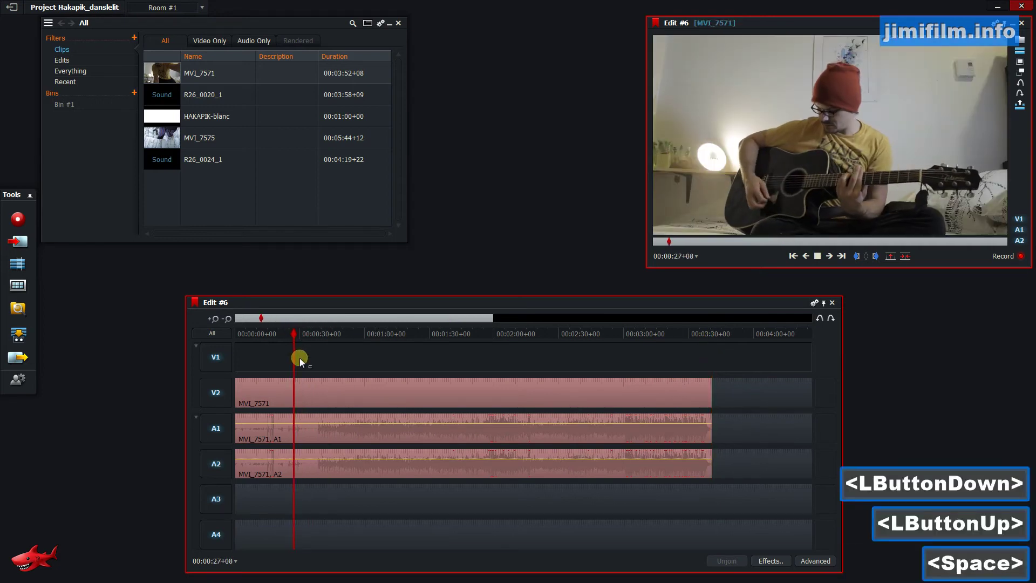
pyautogui.press('space')
pyautogui.moveTo(304, 331); pyautogui.dragTo(316, 331)
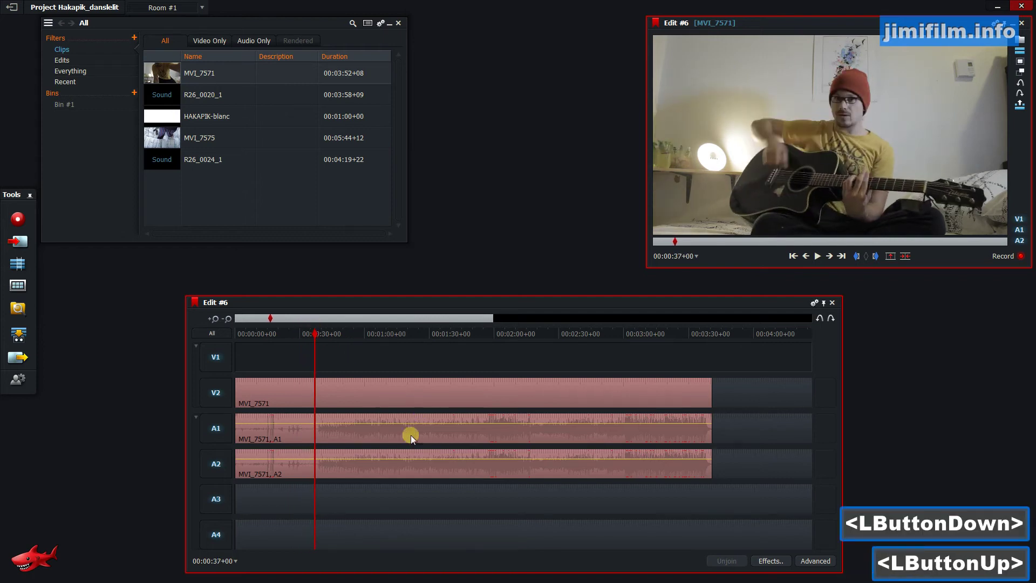
pyautogui.press('z')
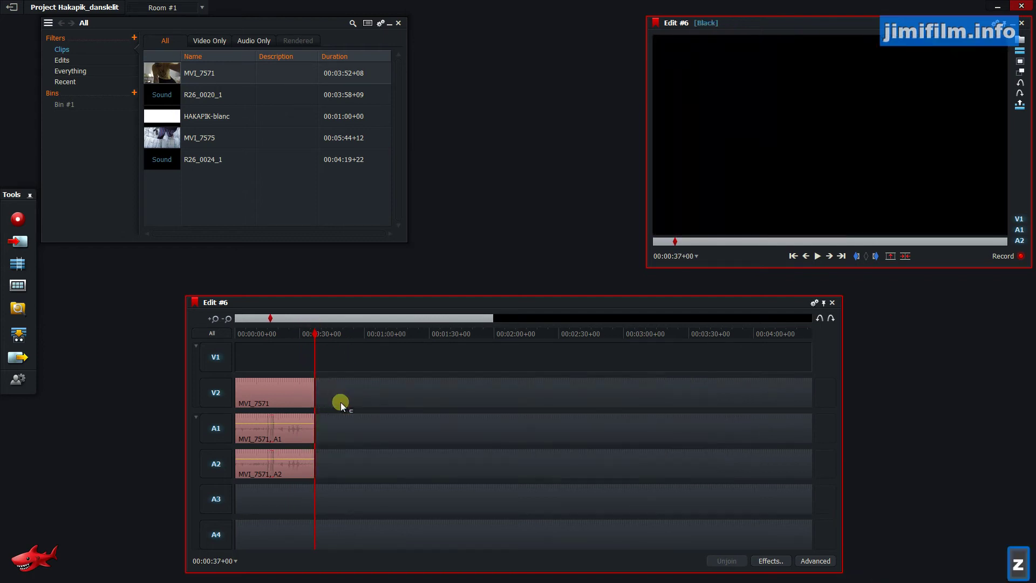
pyautogui.hotkey('ctrl', 'z')
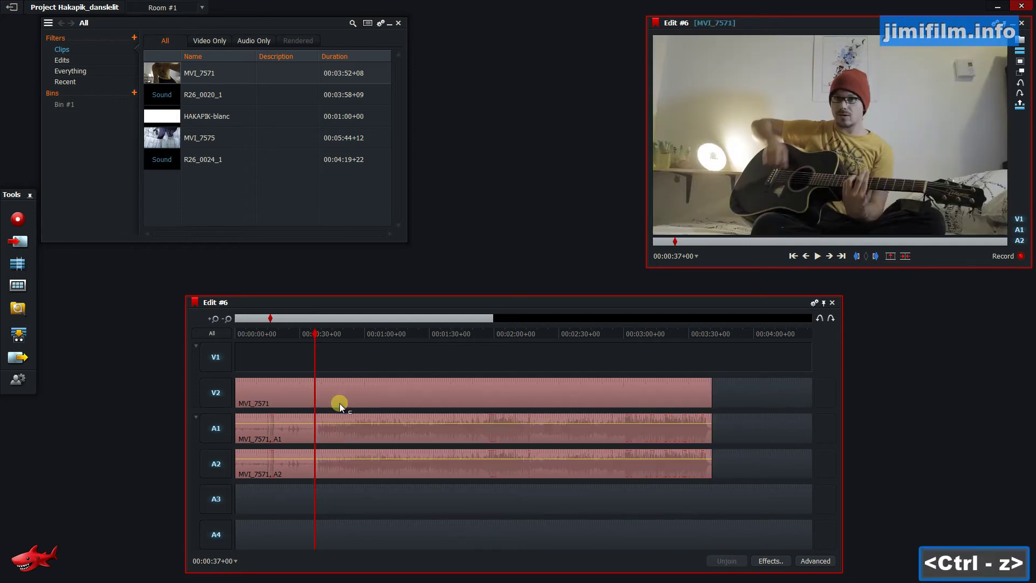
# - Trim the start of the MVI_7571 clip to 00:00:35+17 on the video and both audio tracks
pyautogui.moveTo(318, 331); pyautogui.dragTo(216, 335)
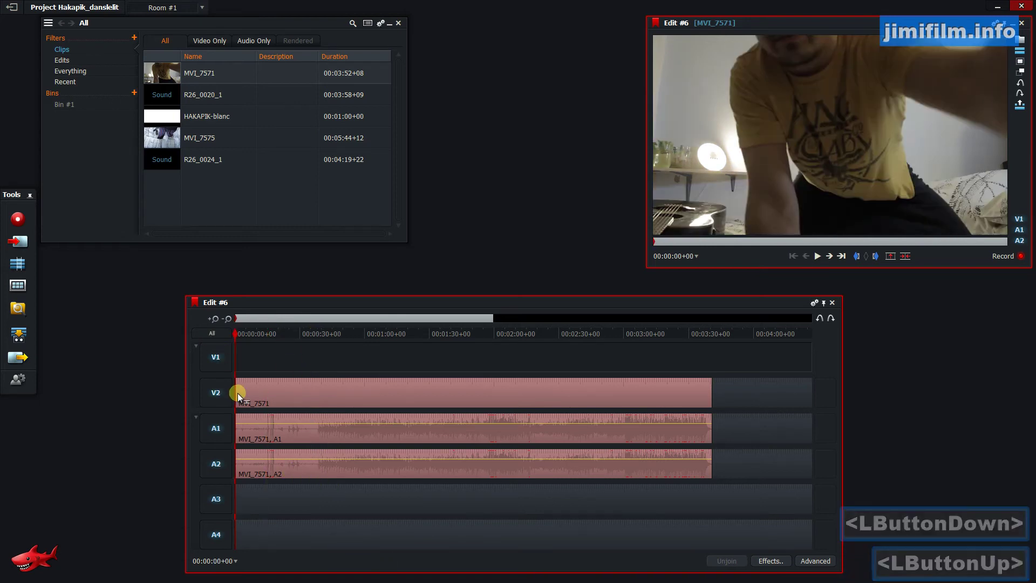
pyautogui.moveTo(237, 393); pyautogui.dragTo(316, 397)
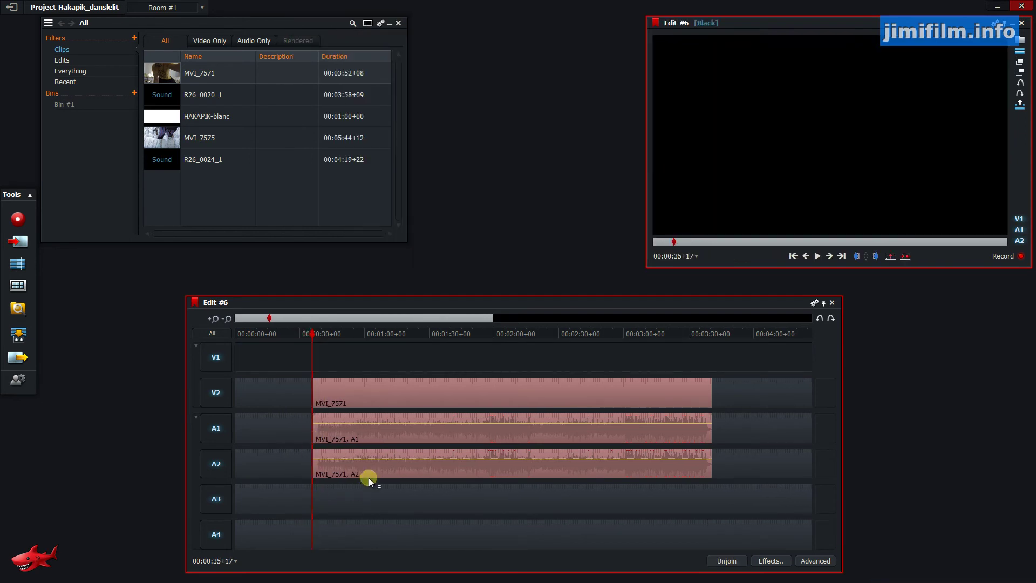
# - Undo the previous start trim and trim the start of the MVI_7571 clip to 00:00:33+08 on V2, A1 and A2
pyautogui.click(313, 393)
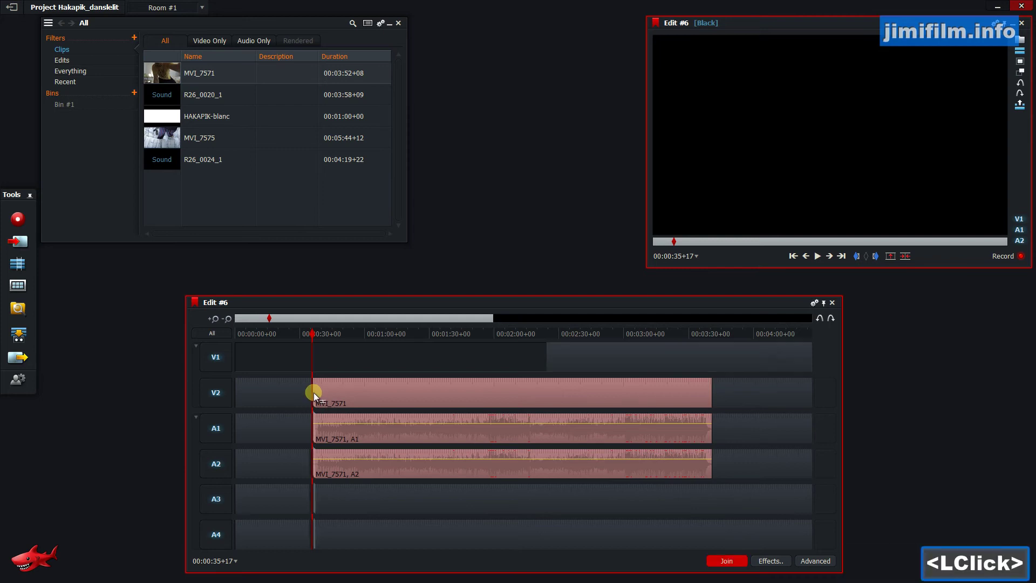
pyautogui.moveTo(312, 397)
pyautogui.mouseDown()
pyautogui.moveTo(284, 405)
pyautogui.moveTo(316, 390)
pyautogui.mouseUp()
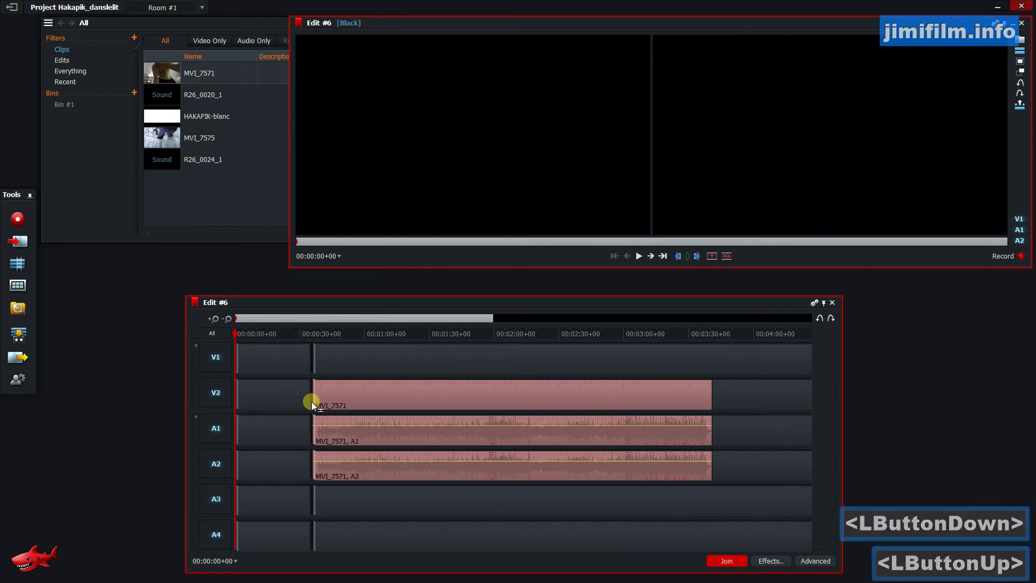
pyautogui.hotkey('ctrl', 'z')
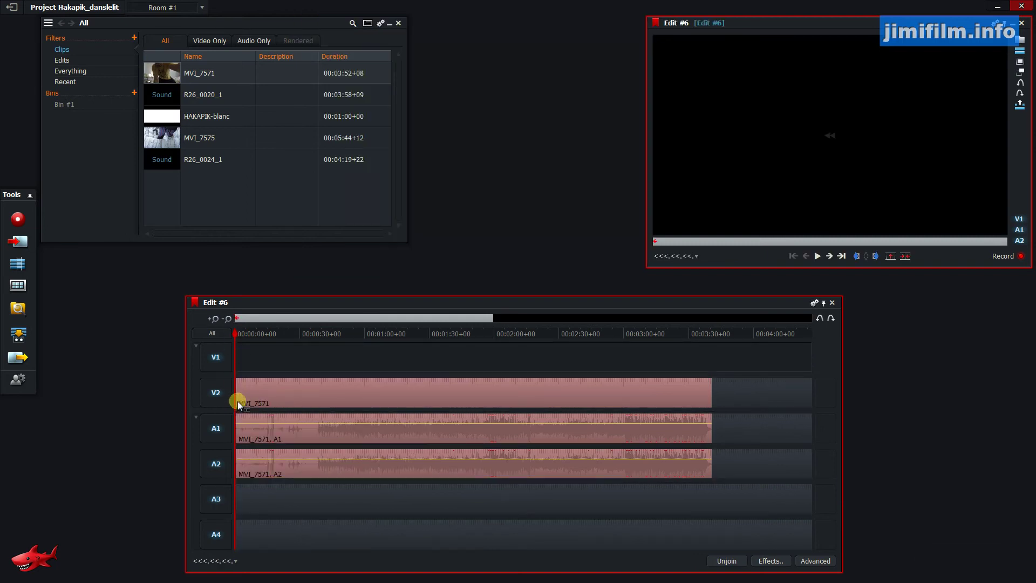
pyautogui.moveTo(238, 404); pyautogui.dragTo(309, 403)
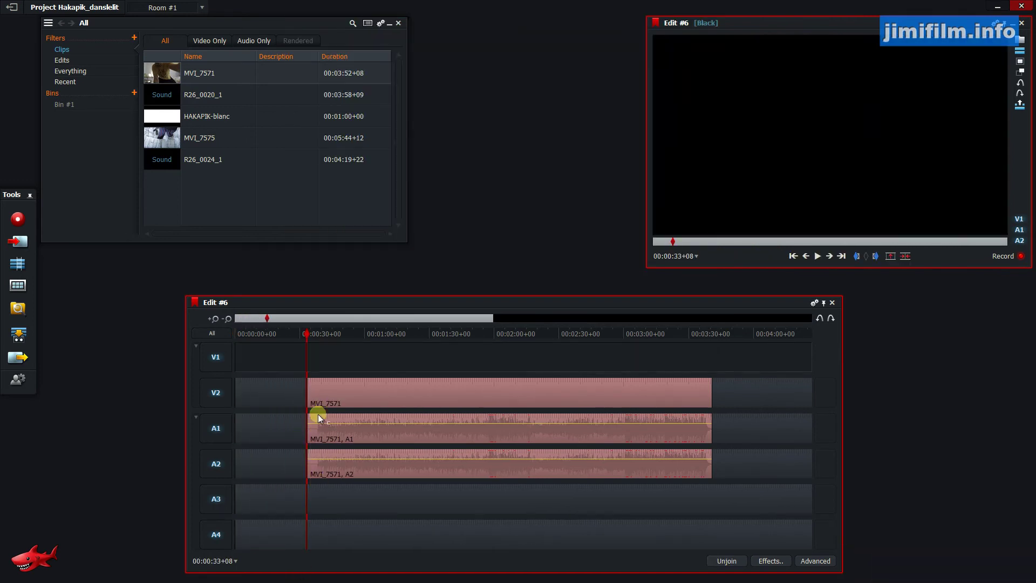
# - Toggle the cut at the clip's start between joined and unjoined several times
pyautogui.press('Tab')
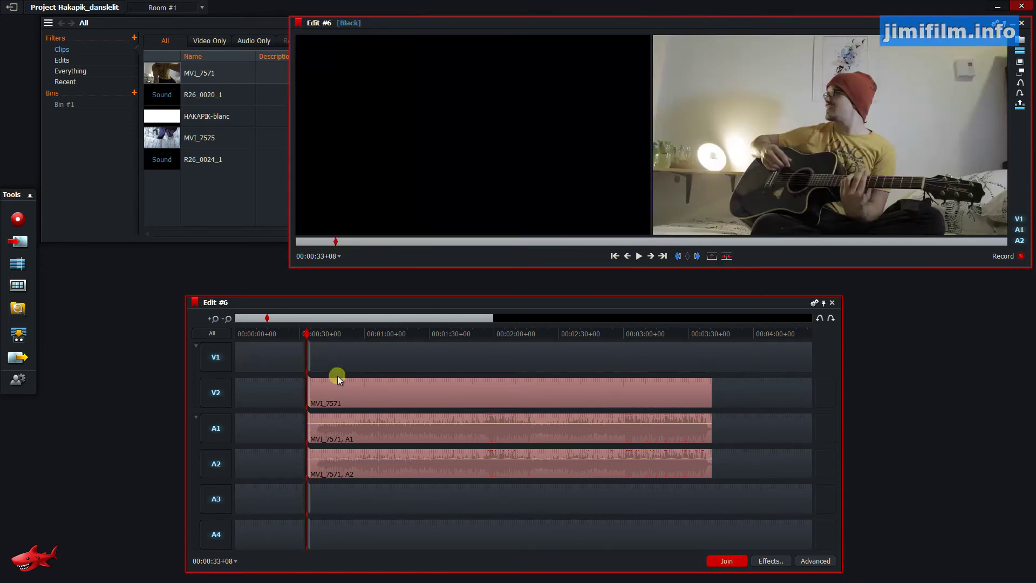
pyautogui.click(727, 561)
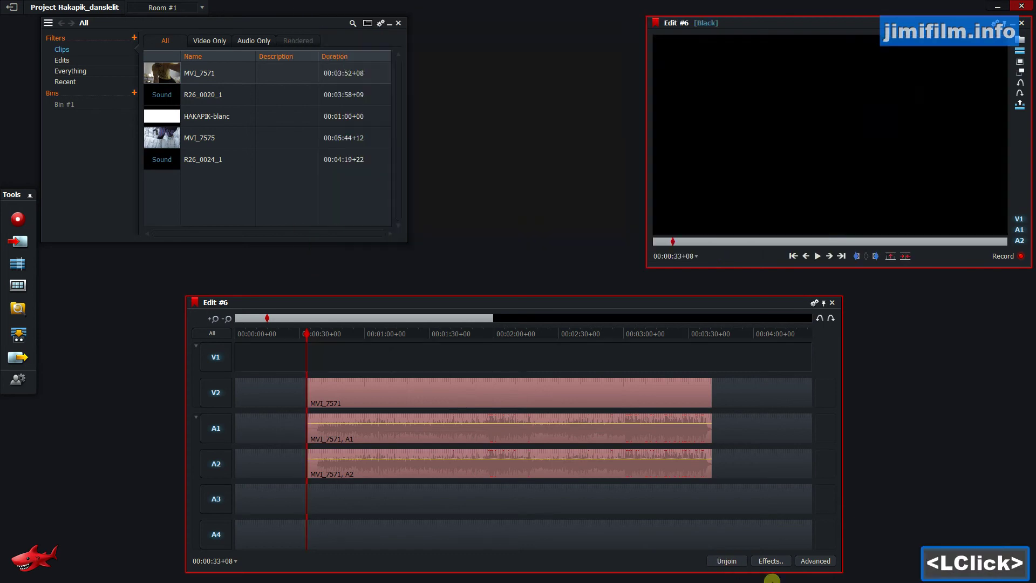
pyautogui.press('Tab')
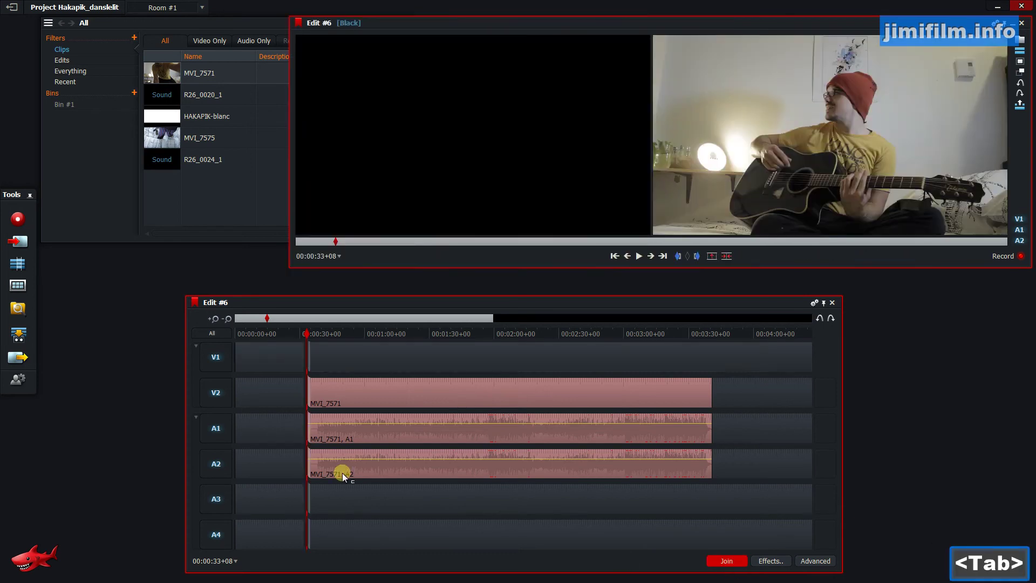
pyautogui.press('Tab')
pyautogui.press('Tab')
pyautogui.press('Tab')
pyautogui.press('Tab')
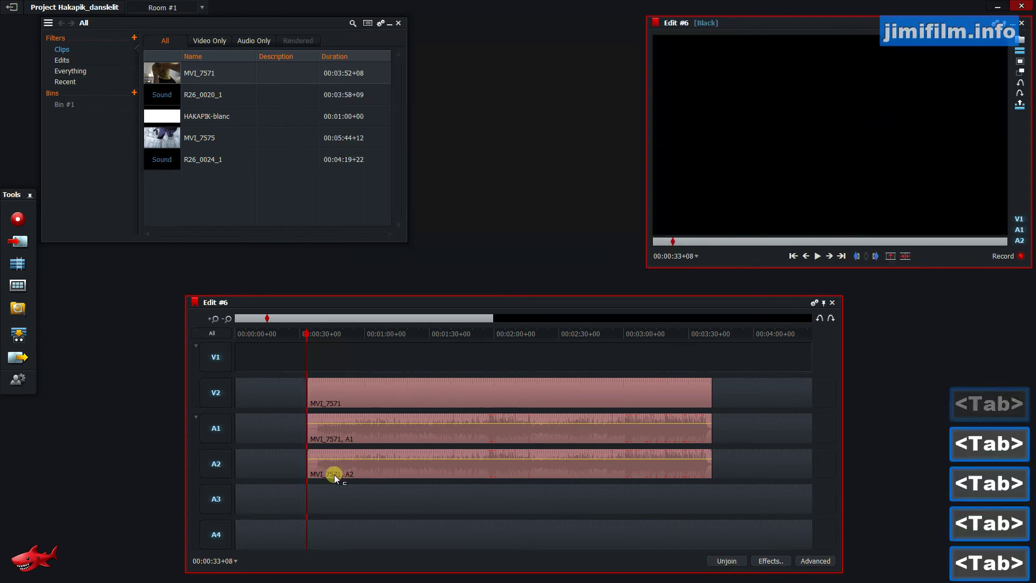
pyautogui.click(334, 474)
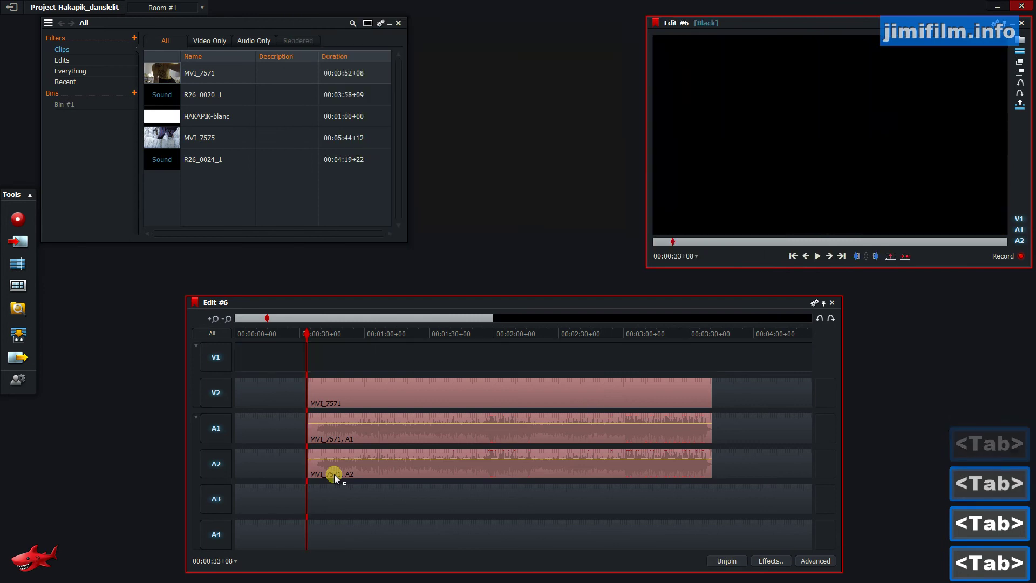
pyautogui.click(726, 561)
pyautogui.click(729, 562)
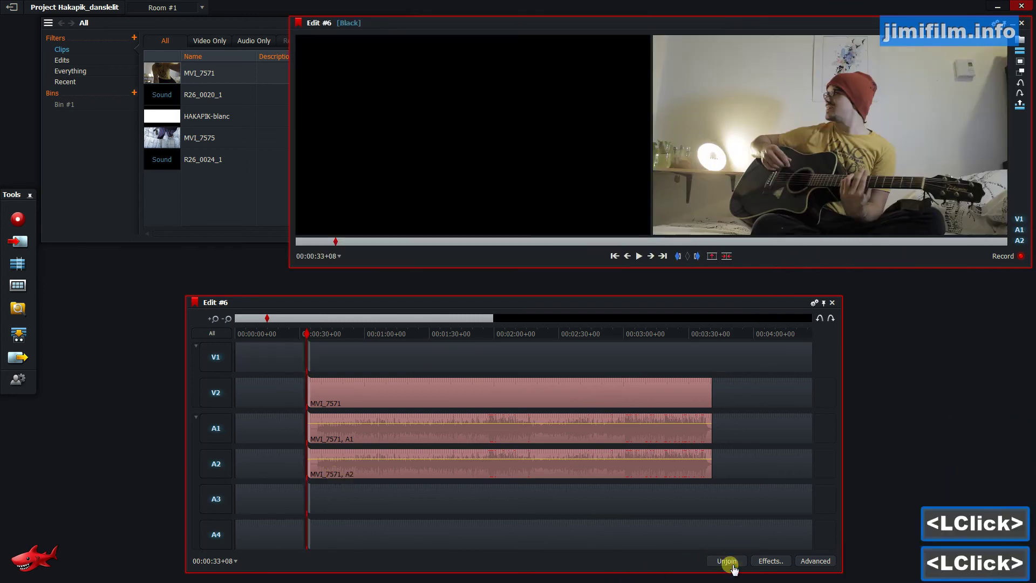
pyautogui.click(729, 562)
pyautogui.click(729, 561)
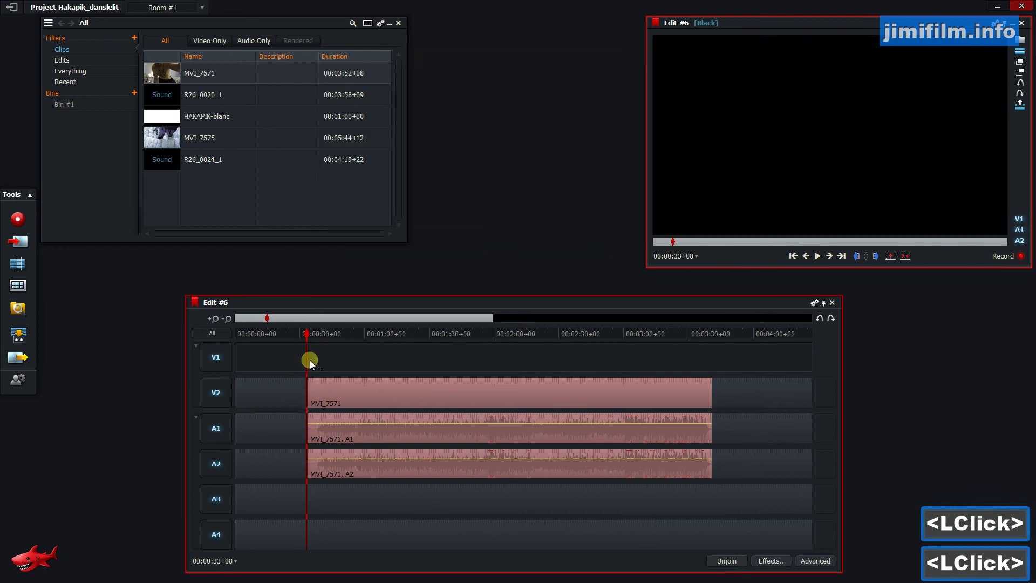
# - Undo the start trim and split the MVI_7571 clip at 00:00:37+00 on V2, A1 and A2
pyautogui.hotkey('ctrl', 'z')
pyautogui.moveTo(275, 334); pyautogui.dragTo(315, 338)
pyautogui.press('x')
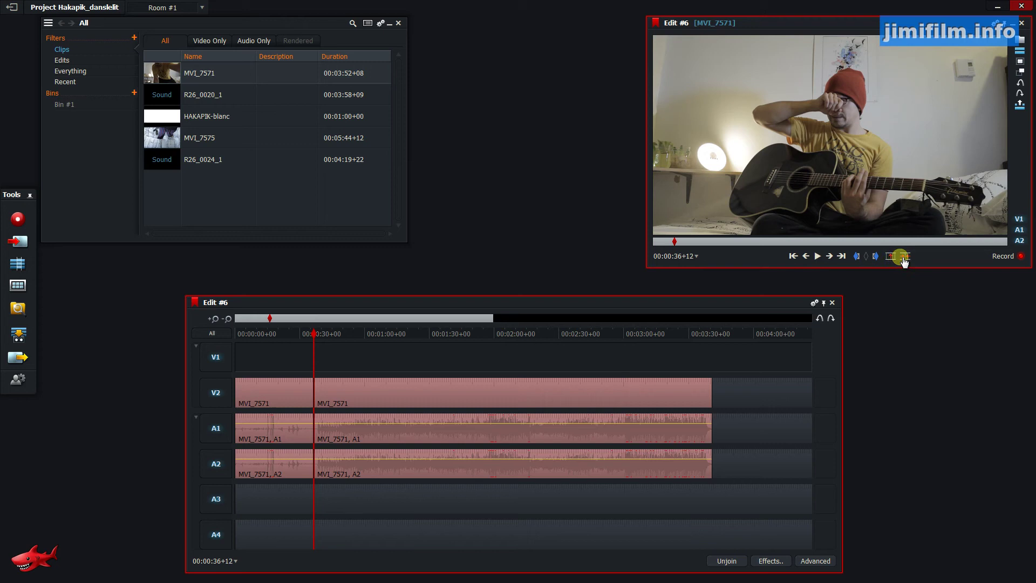
pyautogui.moveTo(290, 332); pyautogui.dragTo(315, 333)
pyautogui.hotkey('ctrl', 'z')
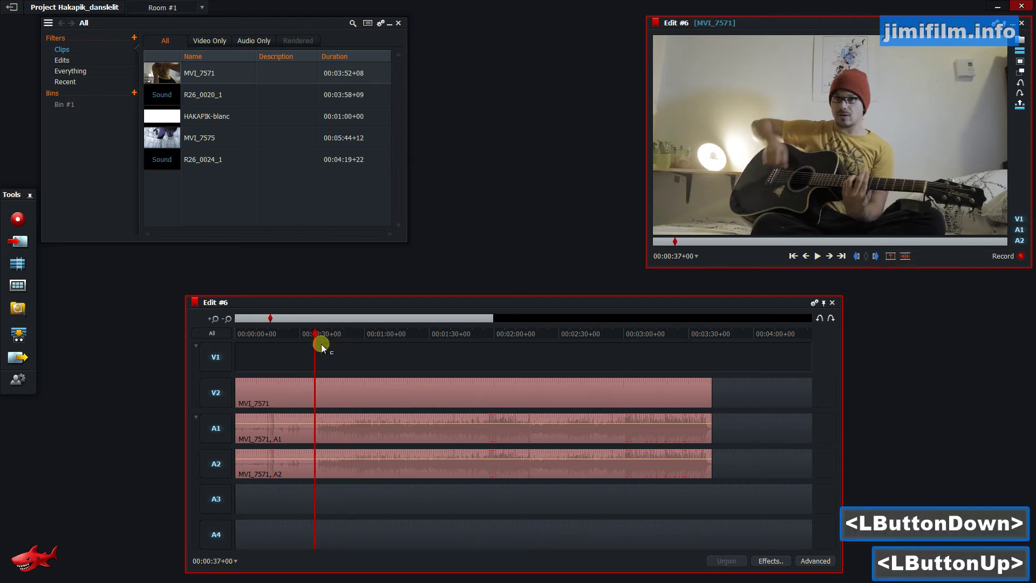
pyautogui.click(909, 260)
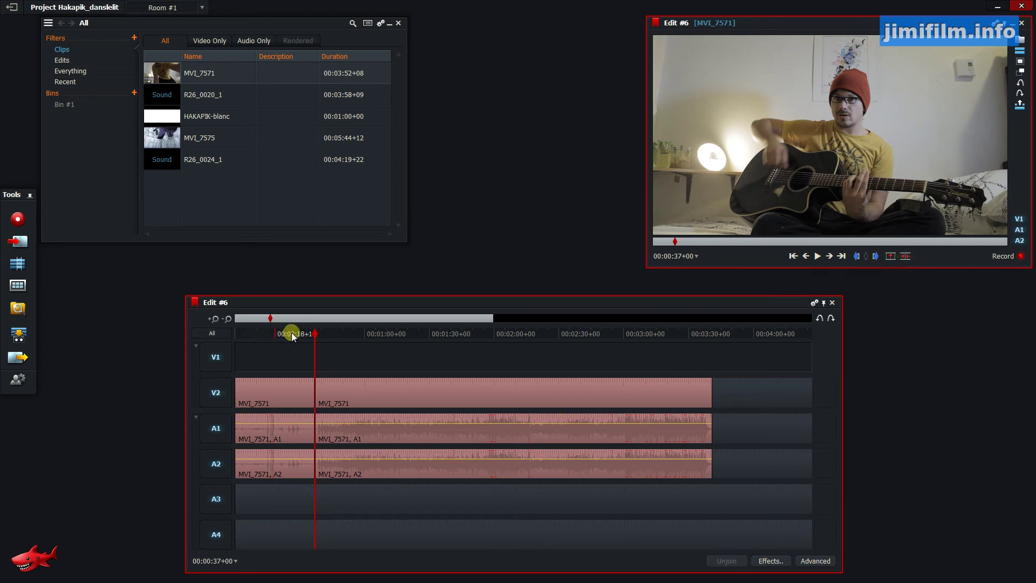
# - Try removing the segment before the 00:00:37+00 cut and undo the removal
pyautogui.click(898, 261)
pyautogui.hotkey('ctrl', 'z')
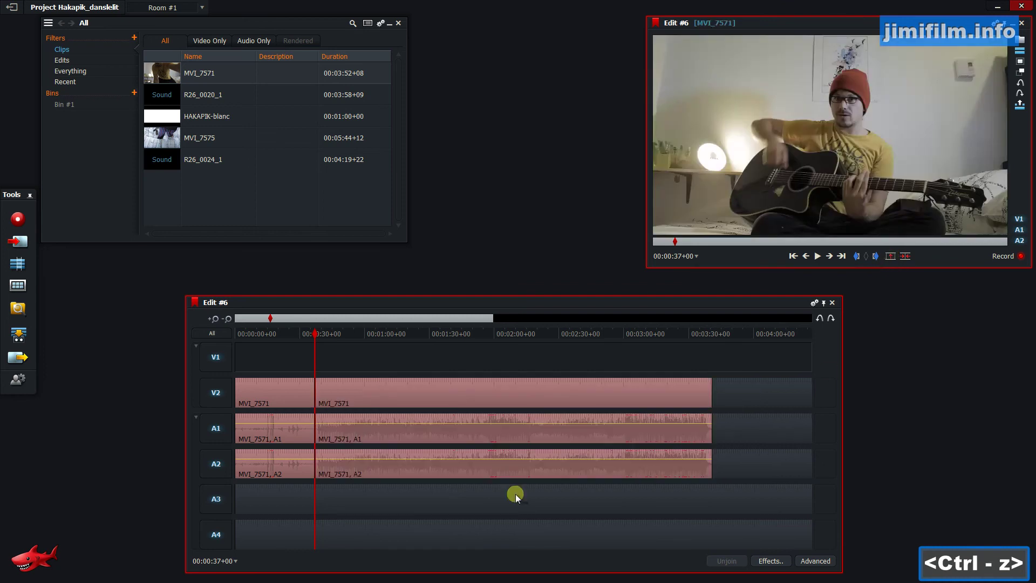
pyautogui.click(286, 330)
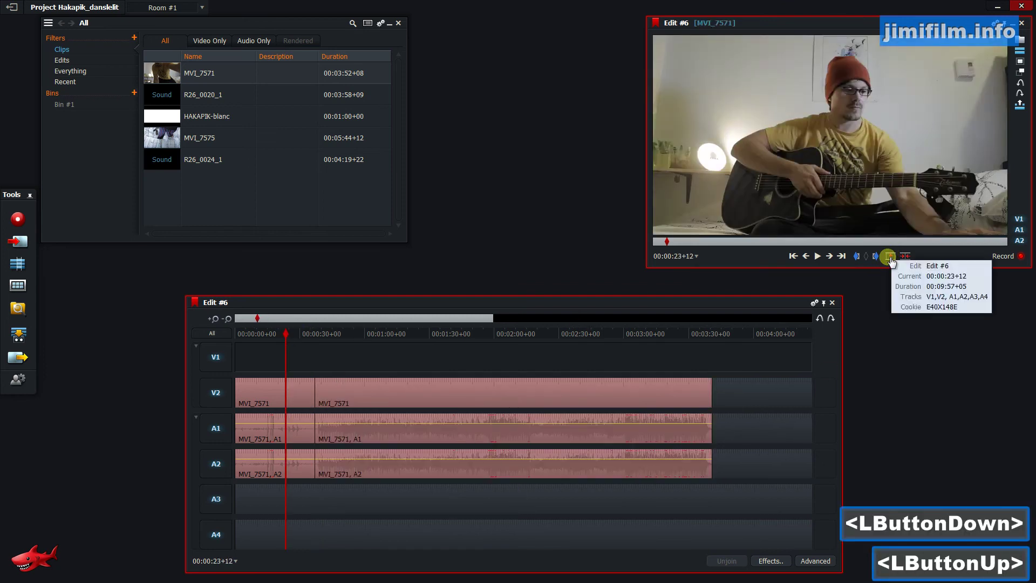
pyautogui.click(315, 336)
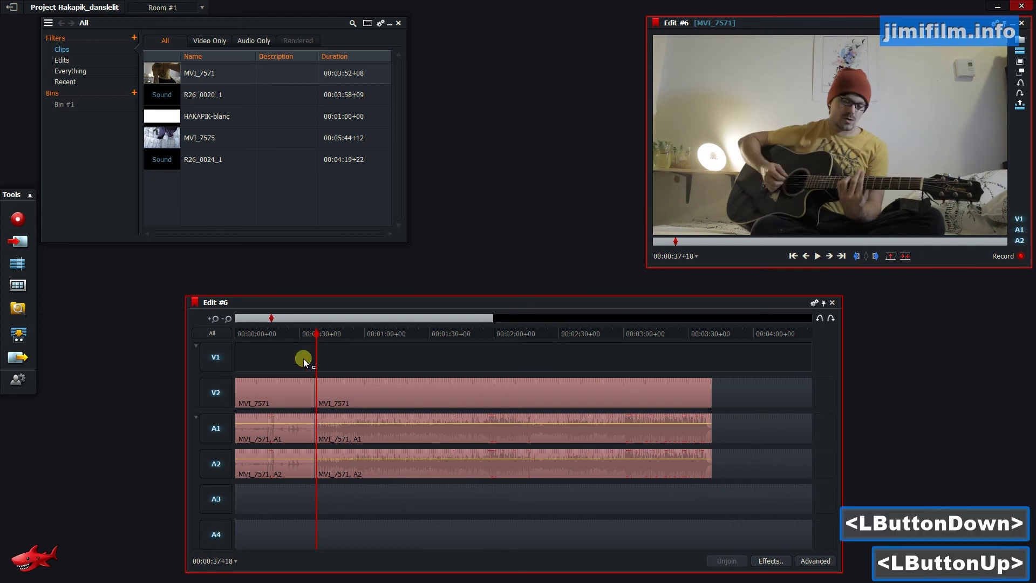
# - Remove the unwanted MVI_7571 segment before the 00:00:37+00 cut from the video and both audio tracks
pyautogui.click(408, 333)
pyautogui.moveTo(408, 331); pyautogui.dragTo(381, 333)
pyautogui.moveTo(267, 388); pyautogui.dragTo(562, 161)
# - Try cutting the section ending at 00:02:04+16 out of the clip and moving the following segment earlier, undoing these changes
pyautogui.moveTo(438, 335); pyautogui.dragTo(493, 206)
pyautogui.press('x')
pyautogui.click(487, 357)
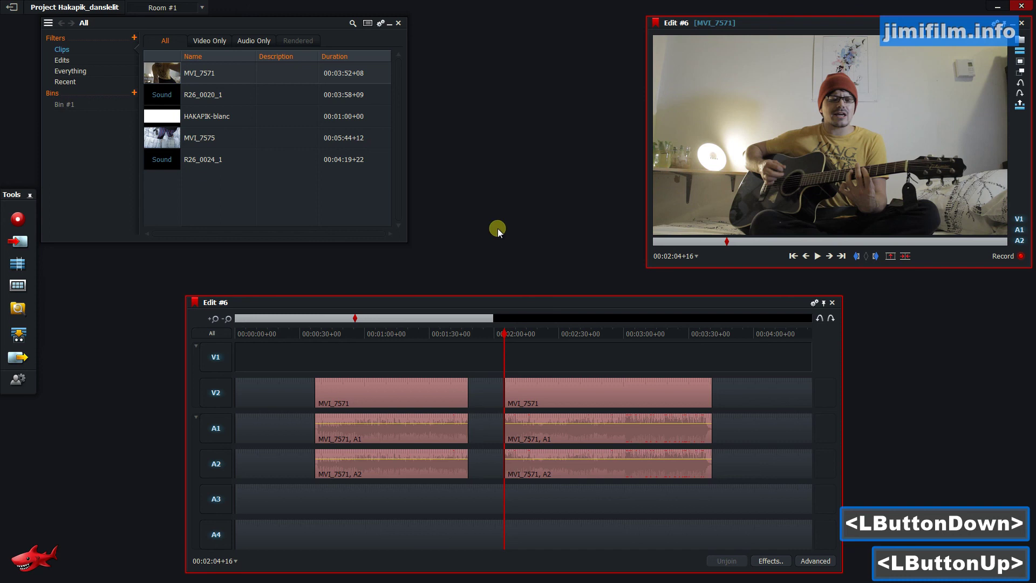
pyautogui.moveTo(593, 397); pyautogui.dragTo(559, 402)
pyautogui.hotkey('ctrl', 'z')
pyautogui.hotkey('ctrl', 'z')
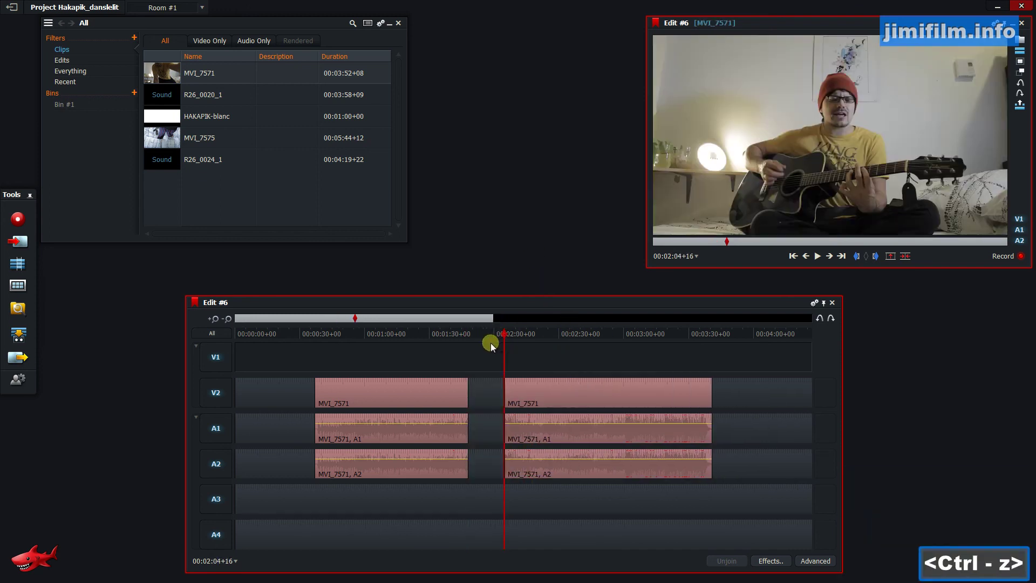
pyautogui.hotkey('ctrl', 'z')
pyautogui.hotkey('ctrl', 'z')
# - Mark the section of the clip from 00:01:45+23 to 00:01:56+11 with in and out marks
pyautogui.moveTo(458, 336); pyautogui.dragTo(464, 338)
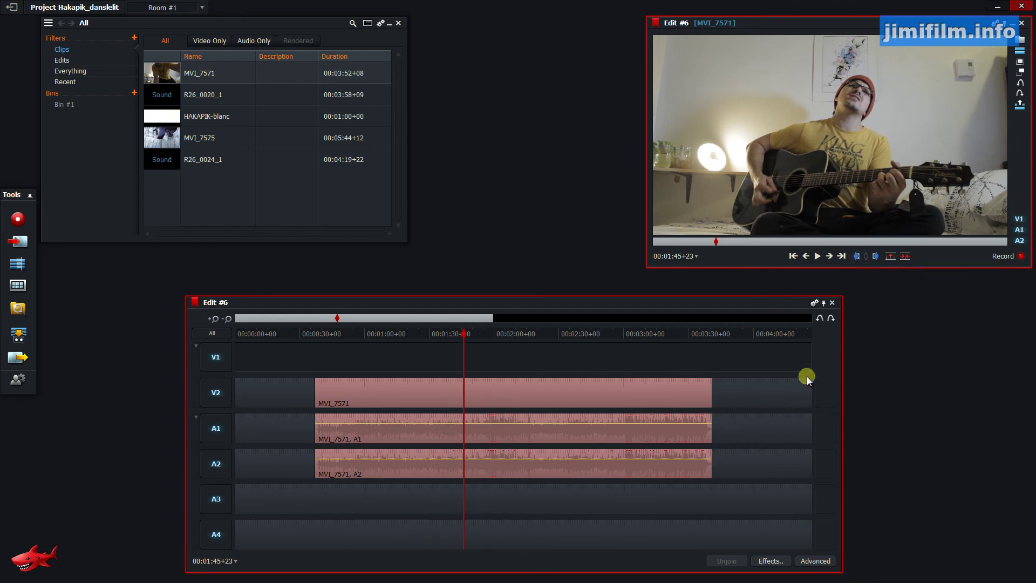
pyautogui.click(858, 256)
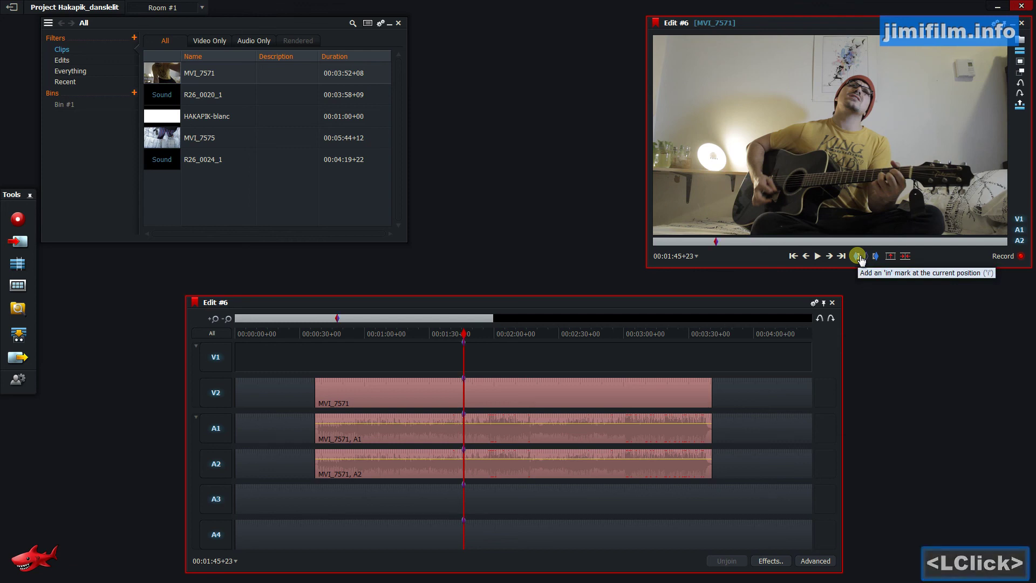
pyautogui.press('i')
pyautogui.moveTo(468, 333); pyautogui.dragTo(488, 333)
pyautogui.press('o')
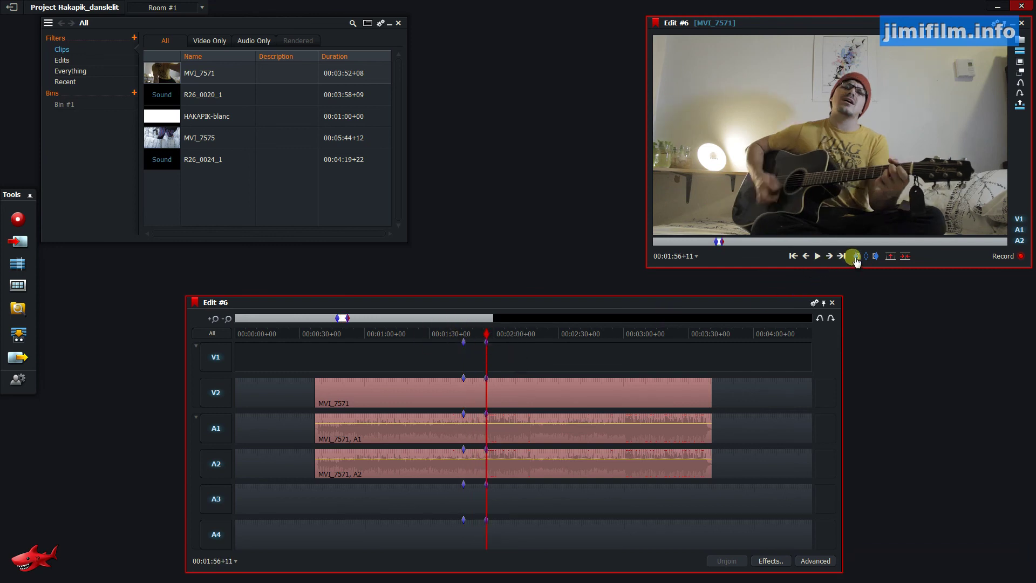
# - Remove the marked section and replace it with black, and move the following segment to 00:01:45+23 to close the gap
pyautogui.moveTo(463, 332)
pyautogui.mouseDown()
pyautogui.moveTo(485, 328)
pyautogui.moveTo(470, 330)
pyautogui.mouseUp()
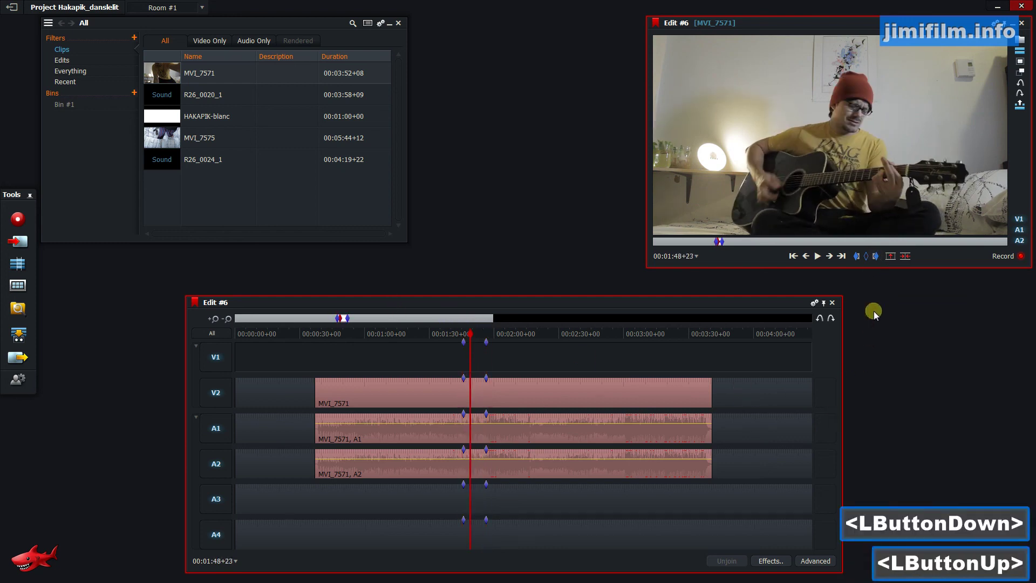
pyautogui.click(890, 257)
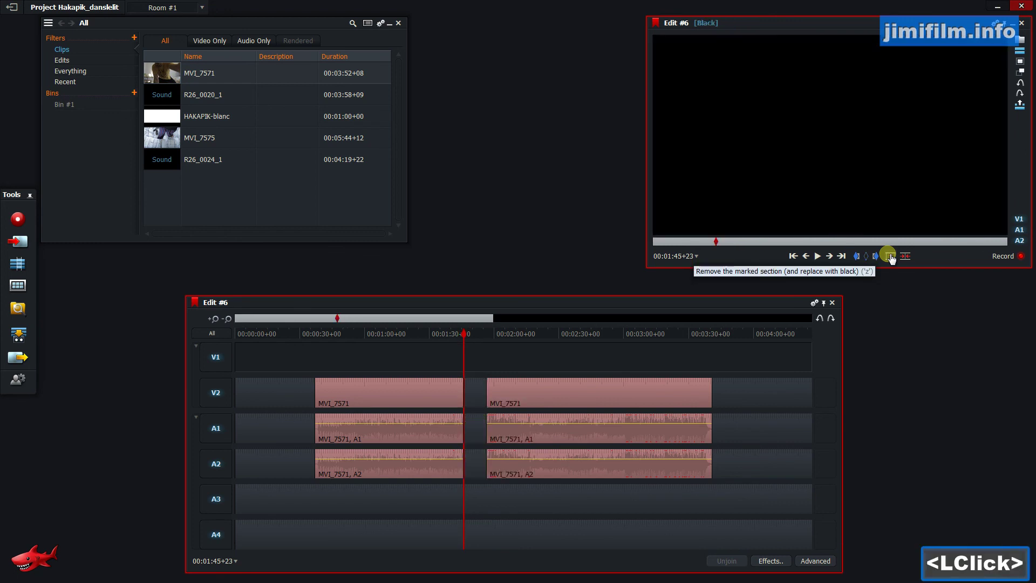
pyautogui.hotkey('ctrl', 'z')
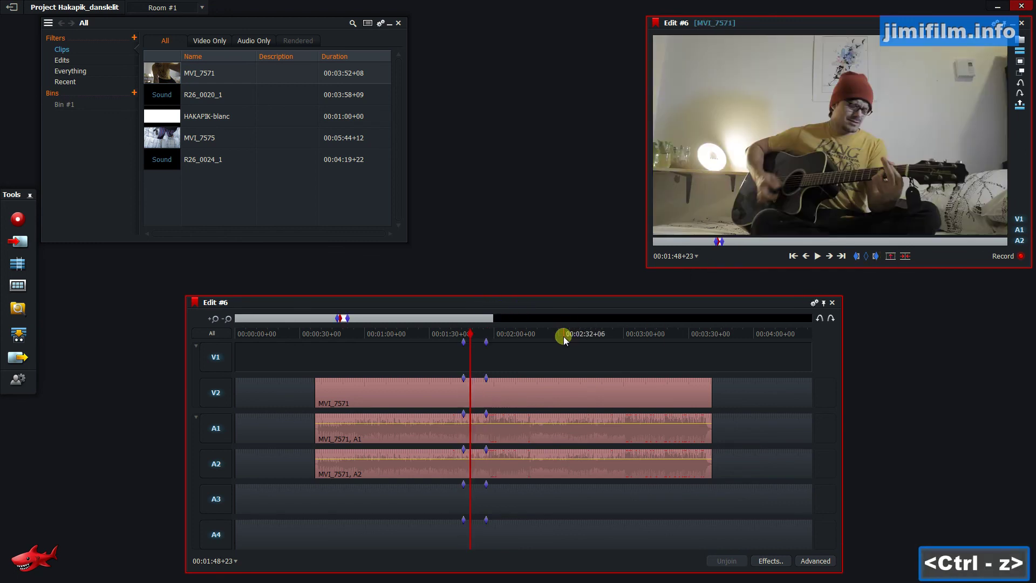
pyautogui.hotkey('ctrl', 'shift', 'z')
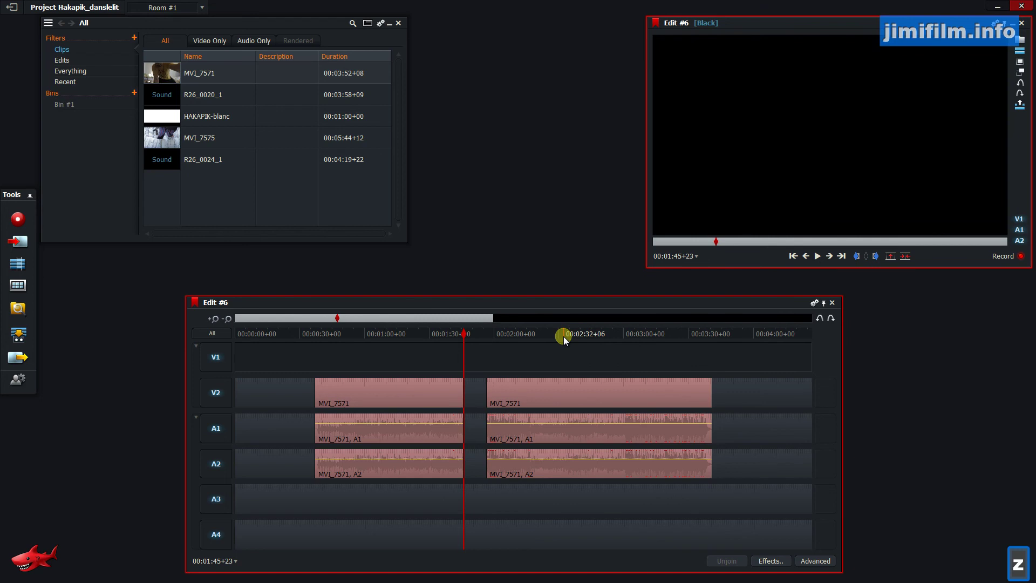
pyautogui.moveTo(605, 401); pyautogui.dragTo(583, 400)
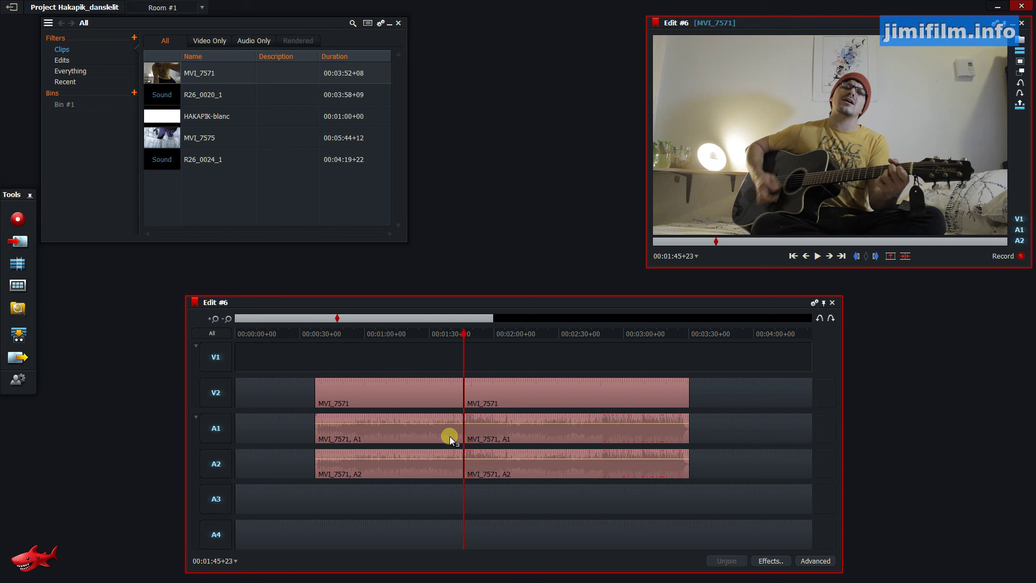
# - Select the end edge of the second MVI_7571 segment at 00:03:30+08 and redo the last undone edit
pyautogui.moveTo(462, 334); pyautogui.dragTo(590, 331)
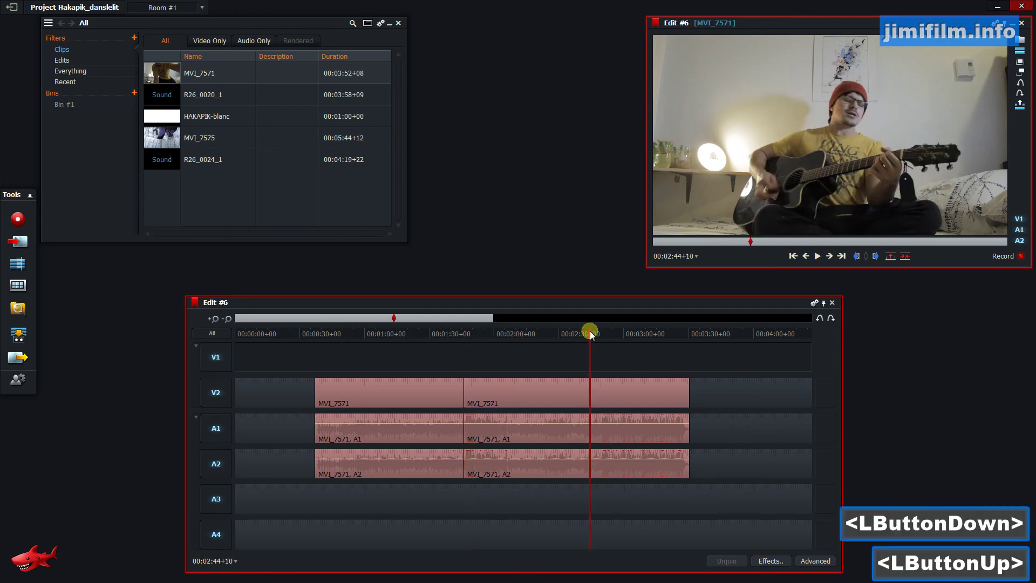
pyautogui.click(688, 395)
pyautogui.click(688, 398)
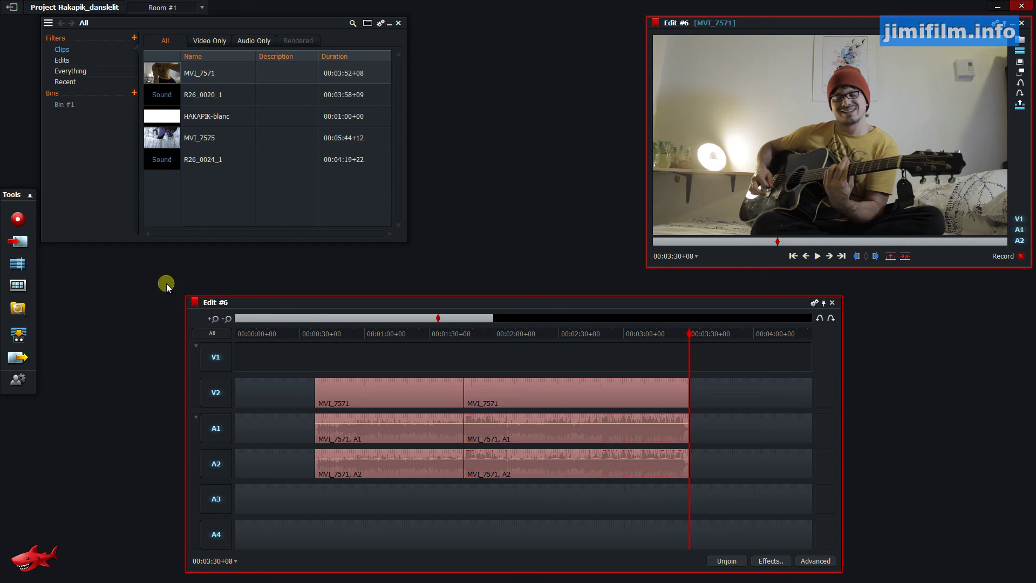
pyautogui.hotkey('ctrl', 'shift', 'z')
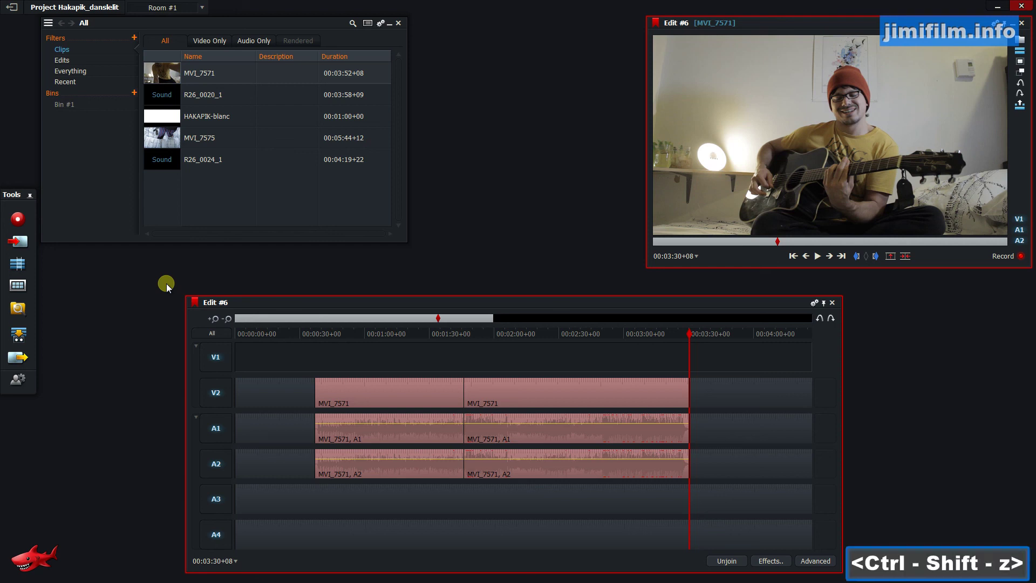